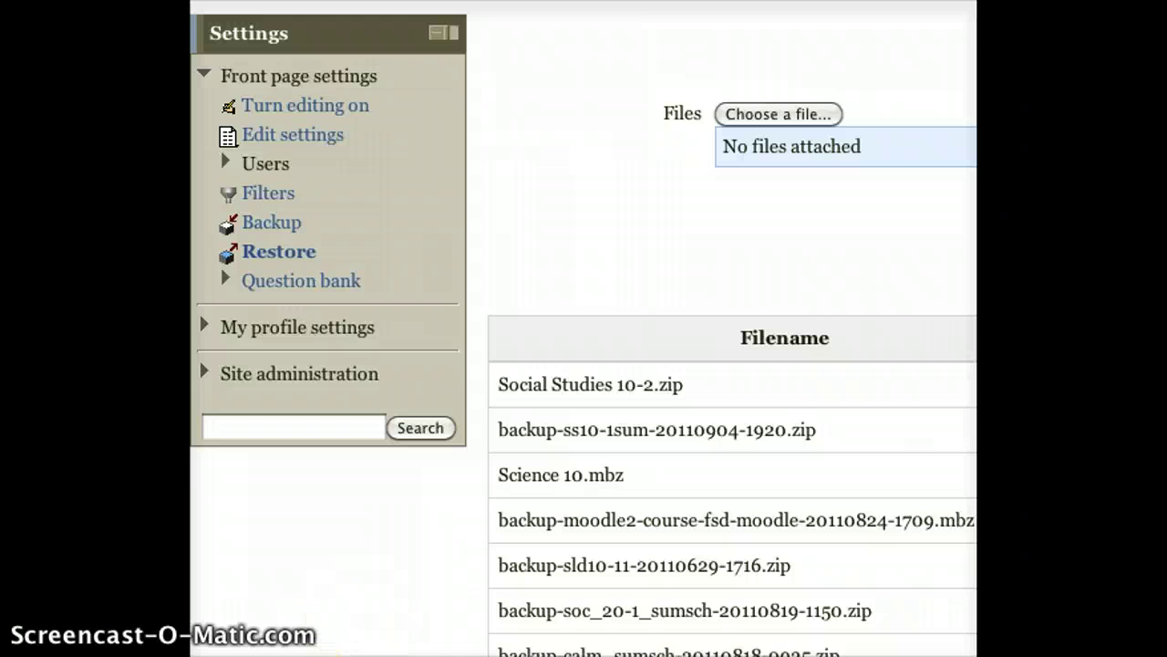
{"action": "scroll", "coordinate": [584, 365], "scroll_direction": "right", "scroll_amount": 10}
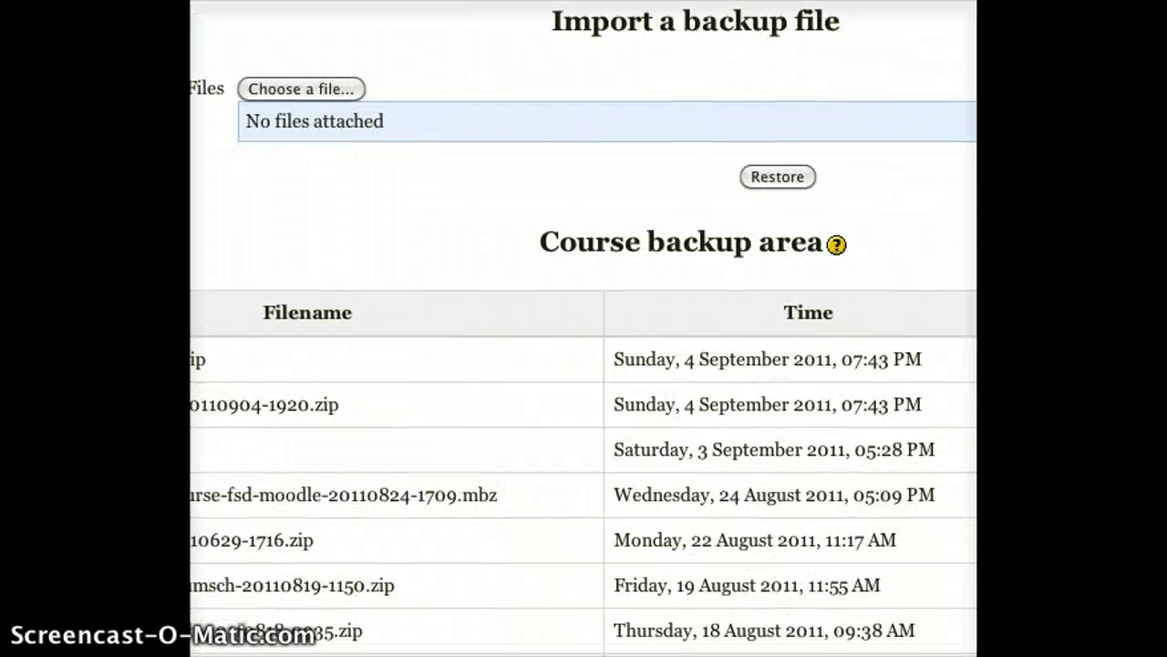
{"action": "scroll", "coordinate": [584, 365], "scroll_direction": "left", "scroll_amount": 5}
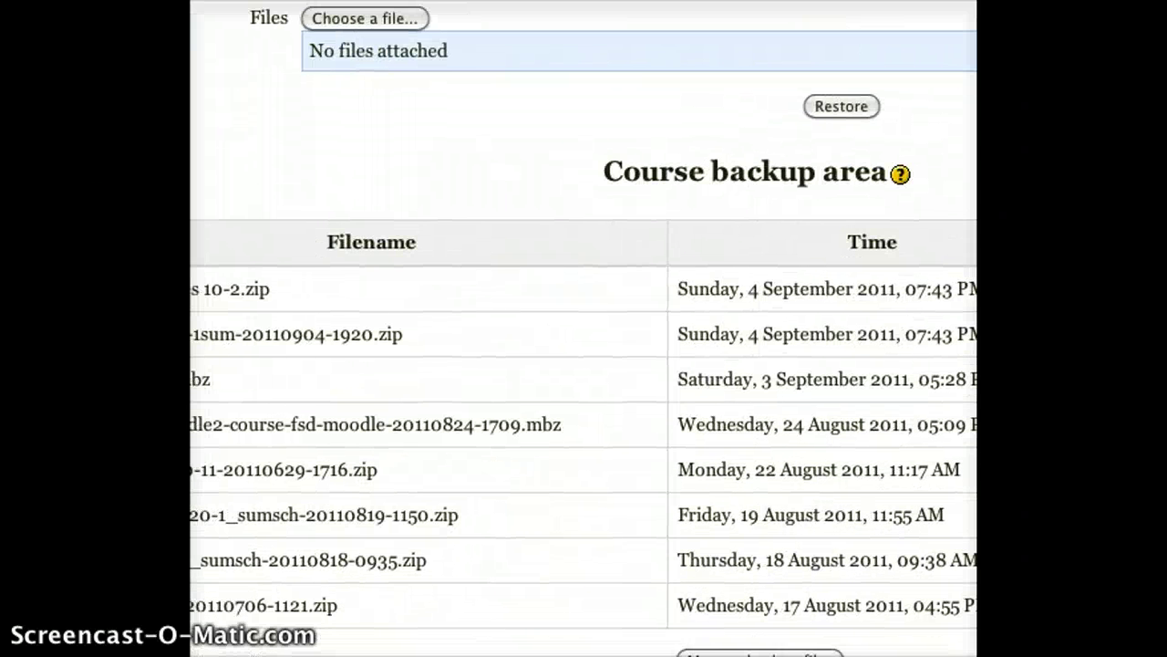
{"action": "scroll", "coordinate": [583, 365], "scroll_direction": "right", "scroll_amount": 2}
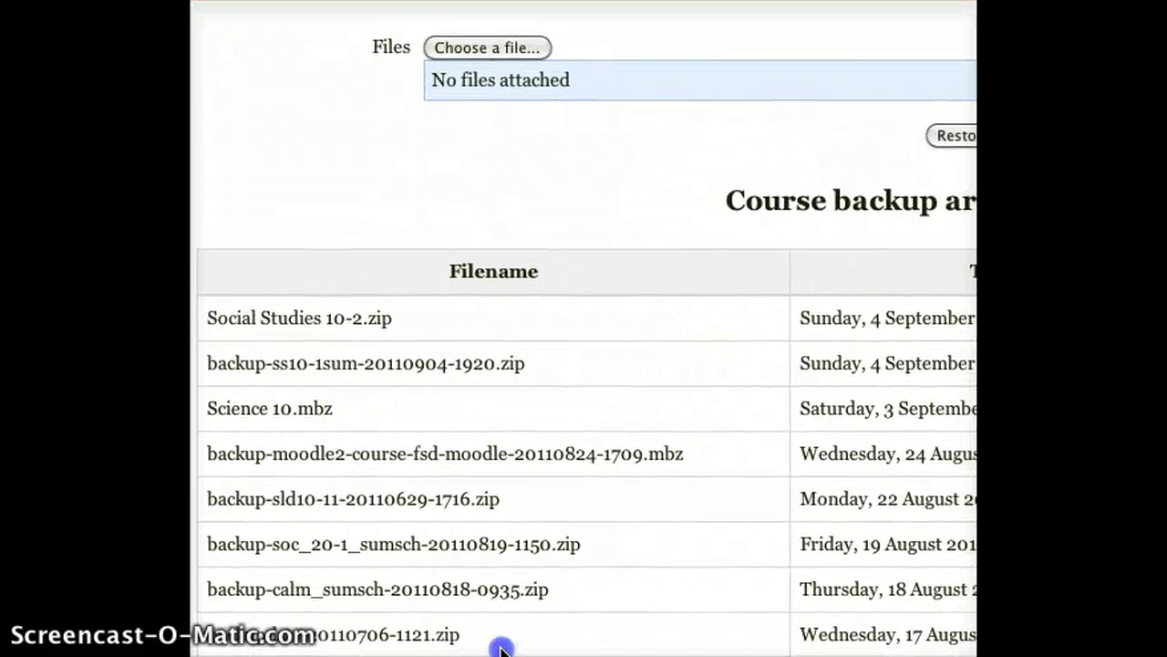
{"action": "scroll", "coordinate": [584, 365], "scroll_direction": "right", "scroll_amount": 3}
{"action": "scroll", "coordinate": [583, 365], "scroll_direction": "up", "scroll_amount": 2}
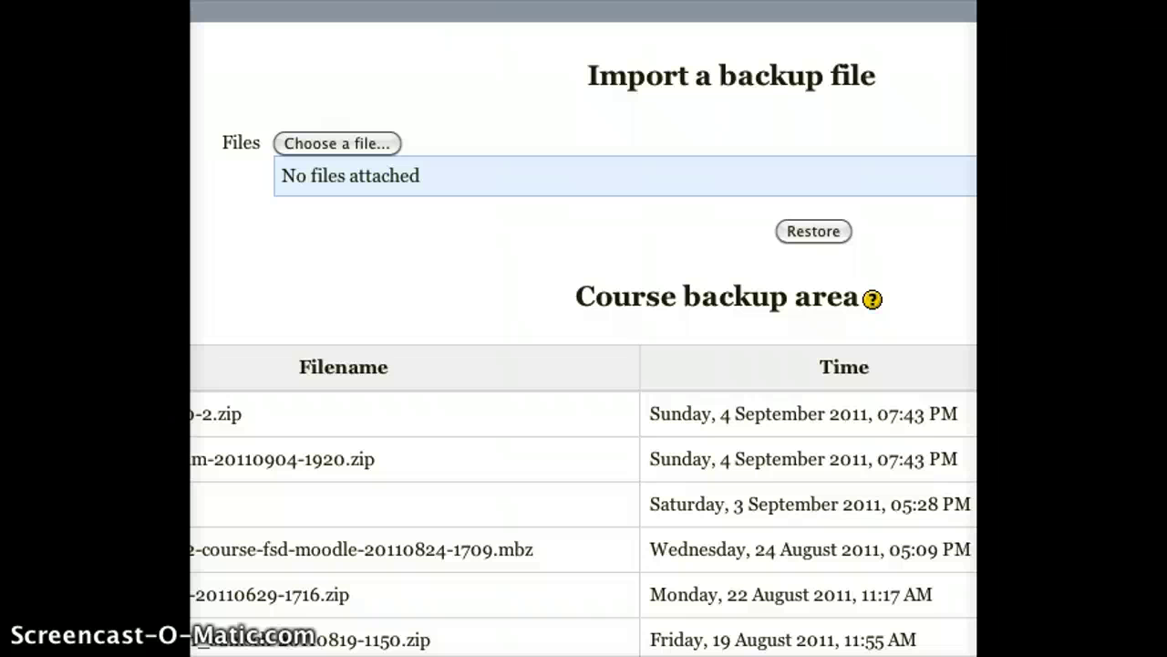
{"action": "scroll", "coordinate": [583, 365], "scroll_direction": "left", "scroll_amount": 1}
{"action": "scroll", "coordinate": [583, 328], "scroll_direction": "up", "scroll_amount": 1}
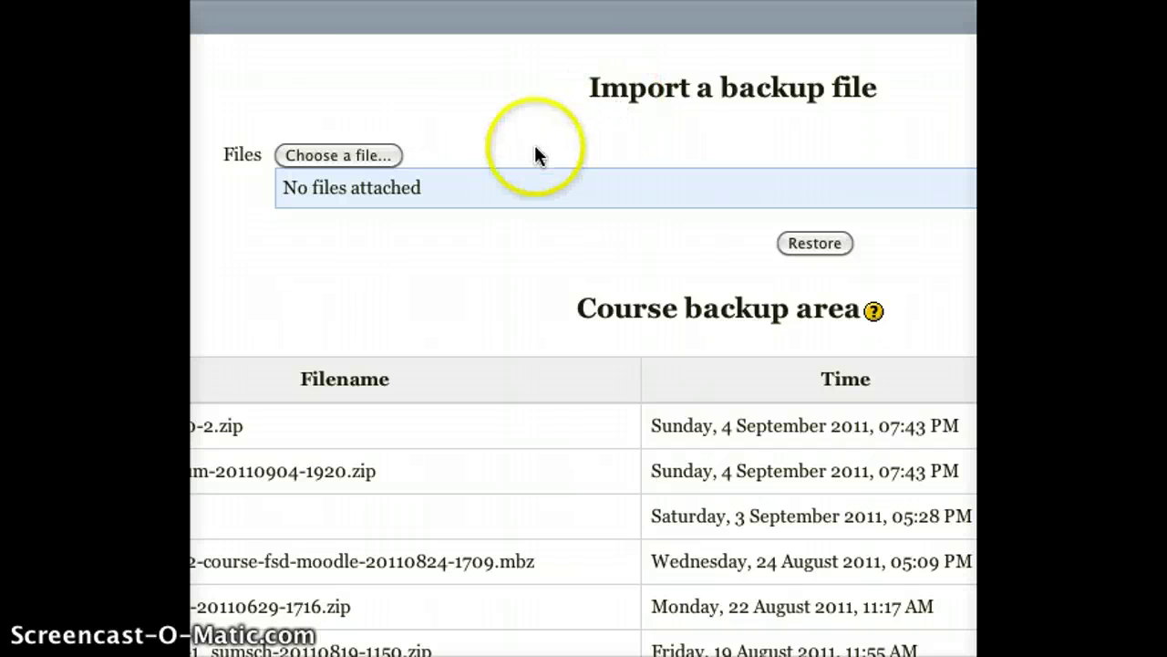
Browse the FSD Alfresco repository in the file picker and log out of it.
{"action": "left_click", "coordinate": [356, 155]}
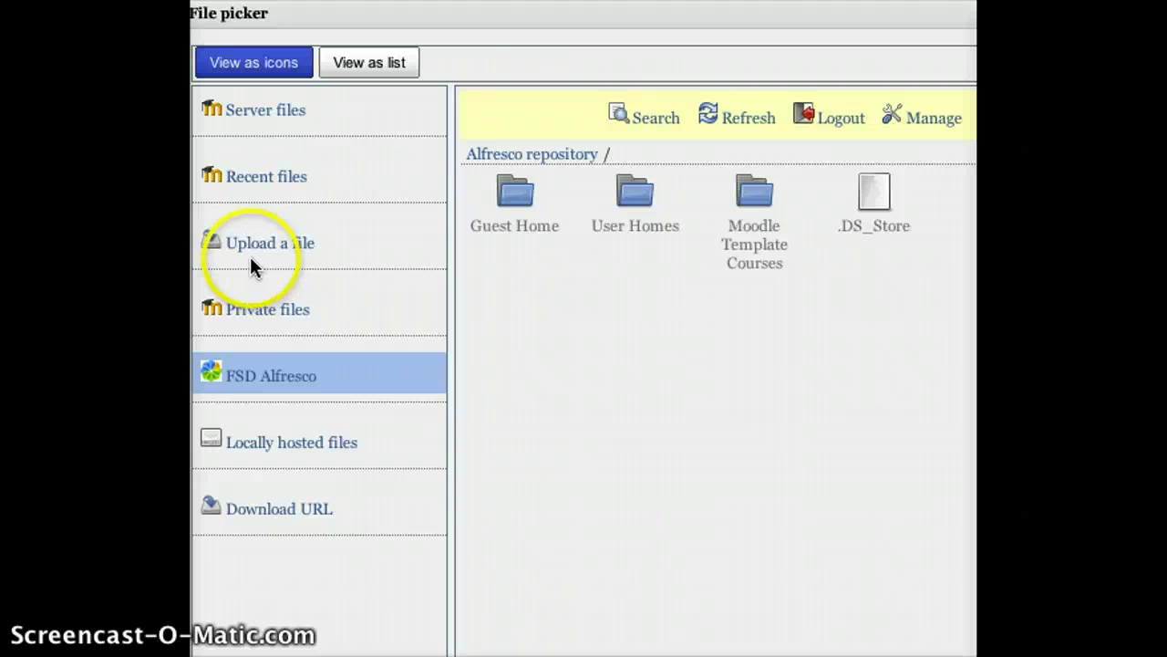
{"action": "left_click", "coordinate": [218, 378]}
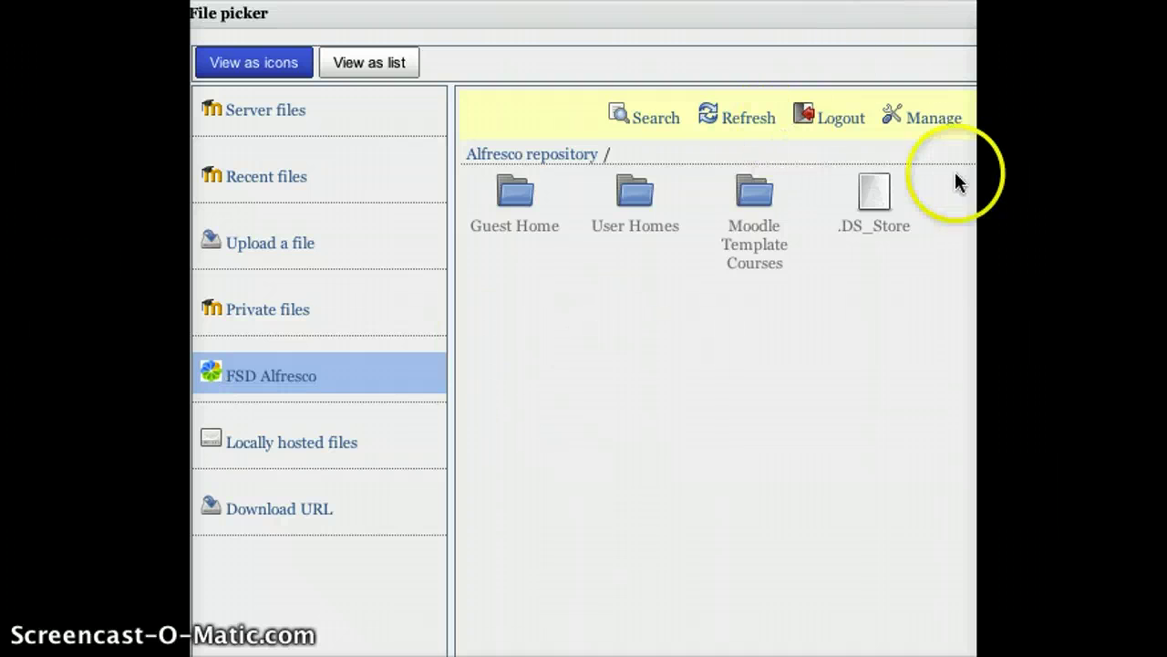
{"action": "left_click", "coordinate": [851, 127]}
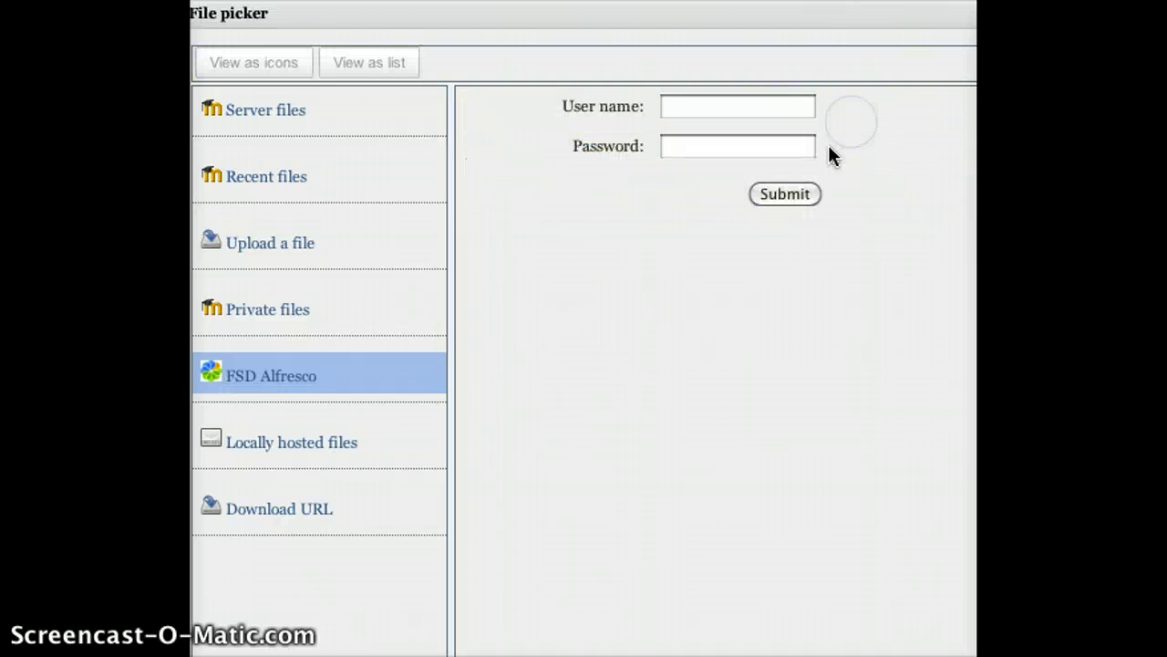
{"action": "left_click", "coordinate": [777, 147]}
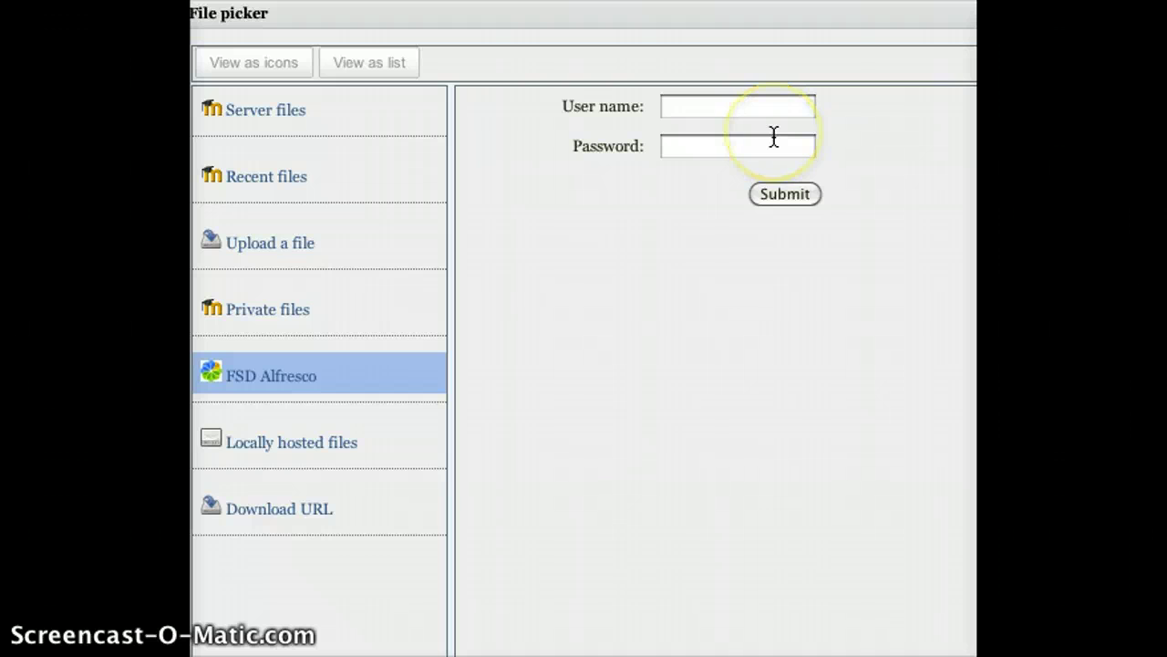
{"action": "left_click", "coordinate": [757, 116]}
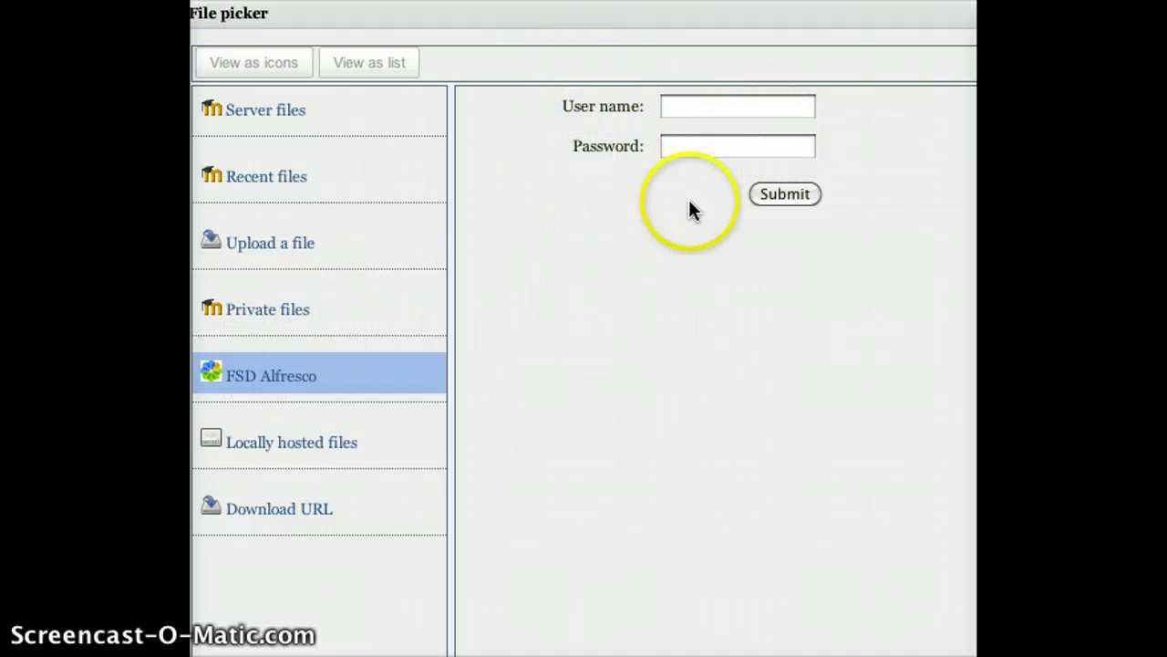
Sign back in to FSD Alfresco with the repository user name and password.
{"action": "left_click", "coordinate": [714, 113]}
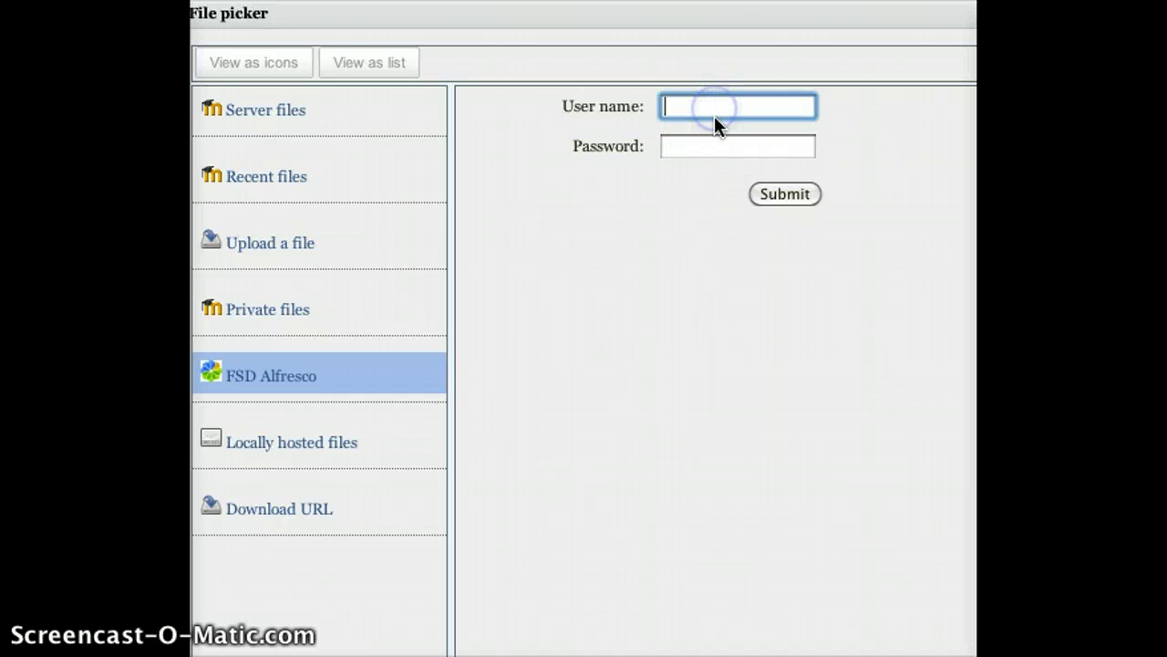
{"action": "key", "text": "Tab"}
{"action": "type", "text": "••••"}
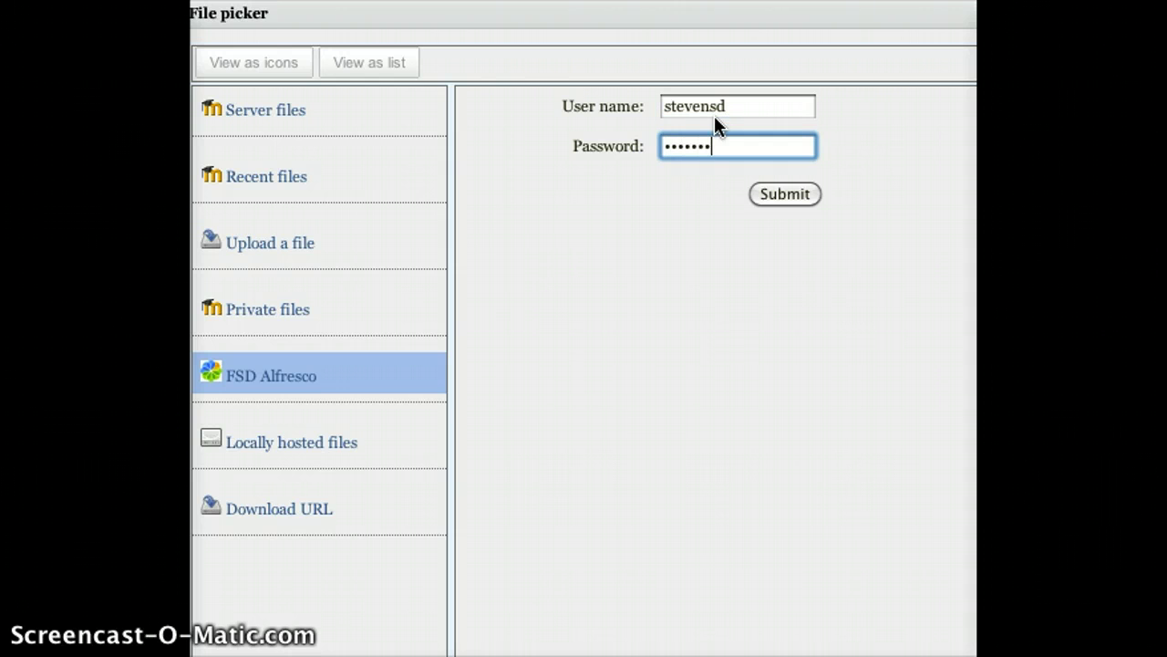
{"action": "left_click", "coordinate": [786, 192]}
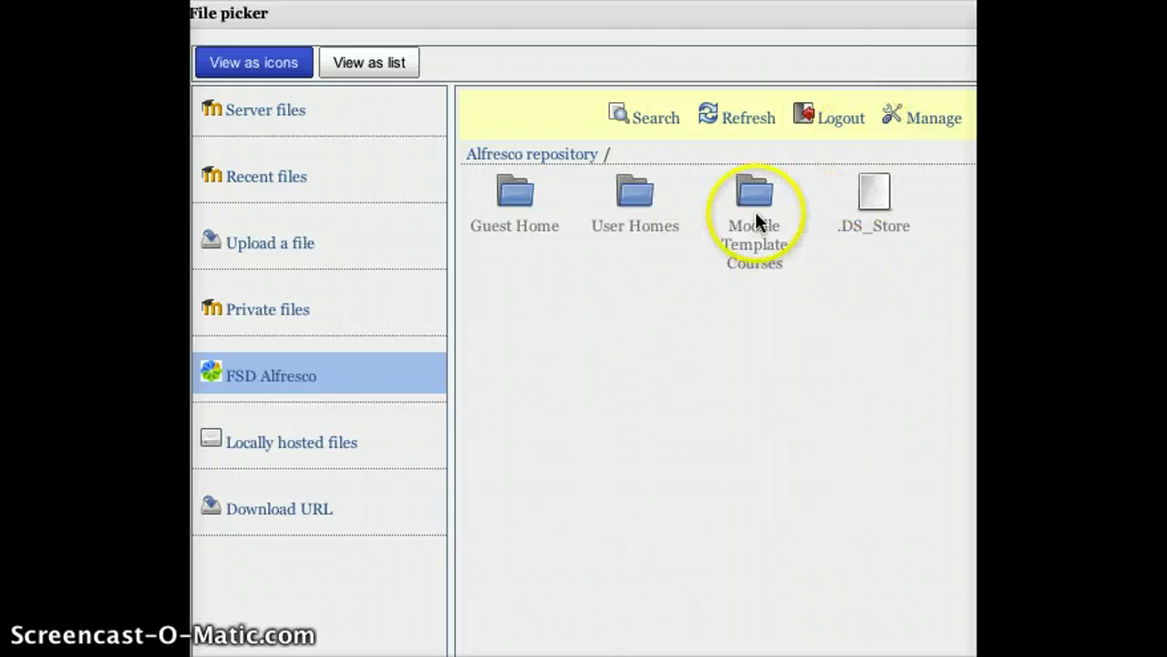
Browse Moodle Template Courses > High School > Other and pick Calm 20 Template Jan 2012-nu.mbz.
{"action": "left_click", "coordinate": [753, 234]}
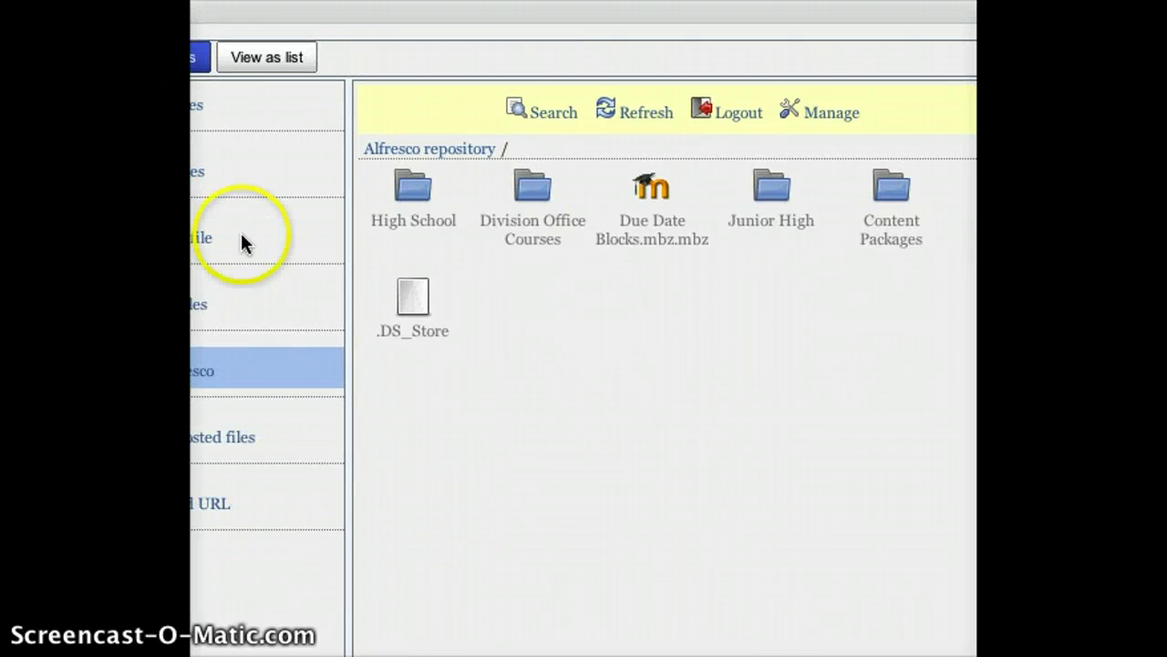
{"action": "left_click", "coordinate": [412, 196]}
{"action": "left_click", "coordinate": [537, 223]}
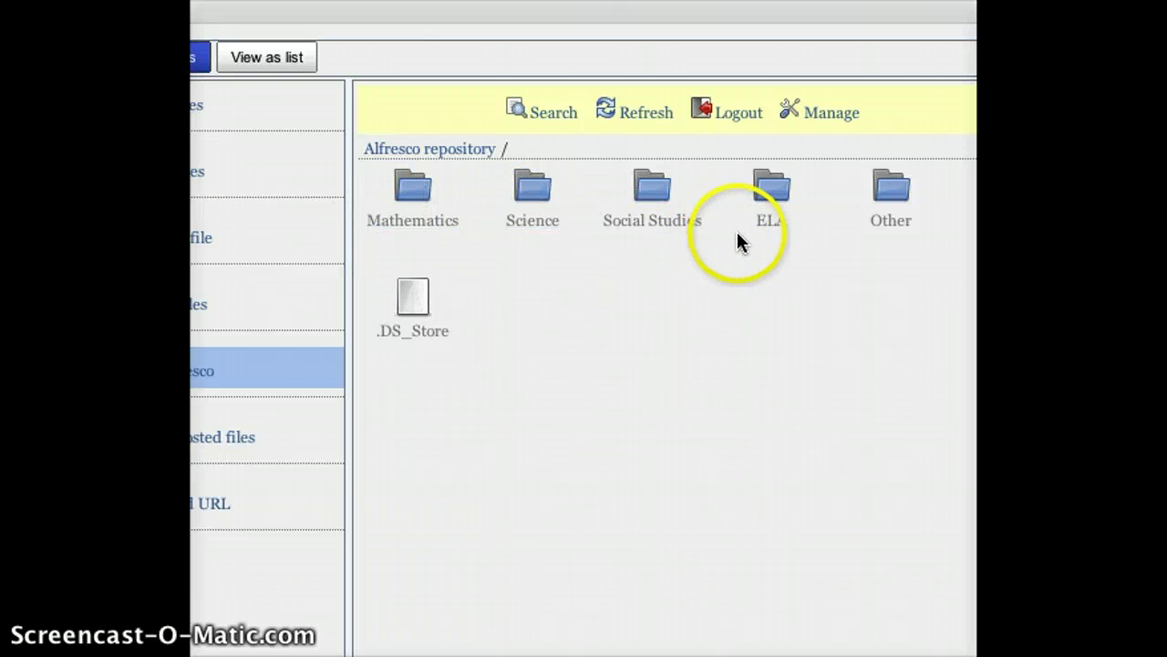
{"action": "left_click", "coordinate": [889, 231]}
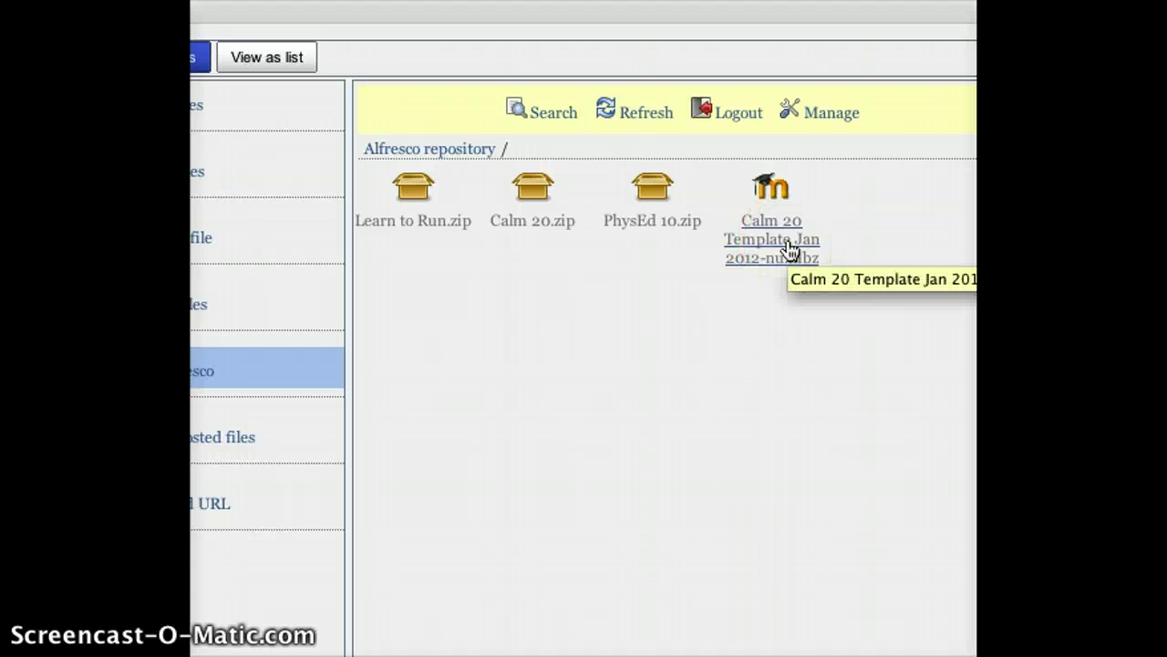
{"action": "left_click", "coordinate": [795, 248]}
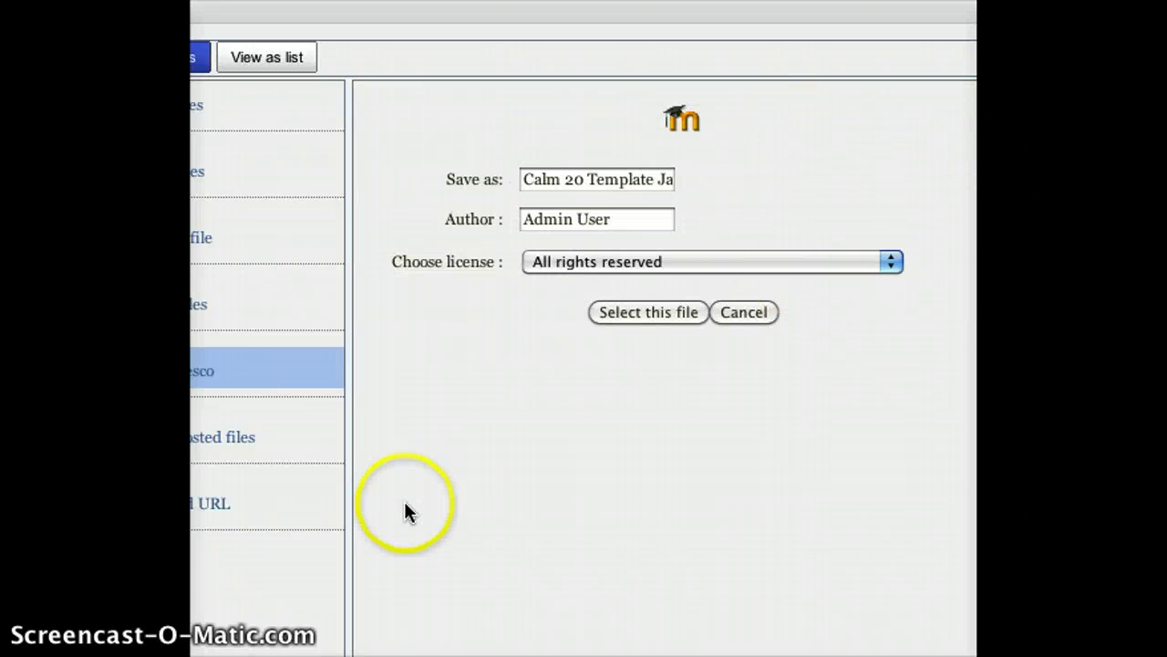
Attach Calm 20 Template Jan 2012-nu.mbz and restore it up to the Confirm details.
{"action": "left_click", "coordinate": [624, 316]}
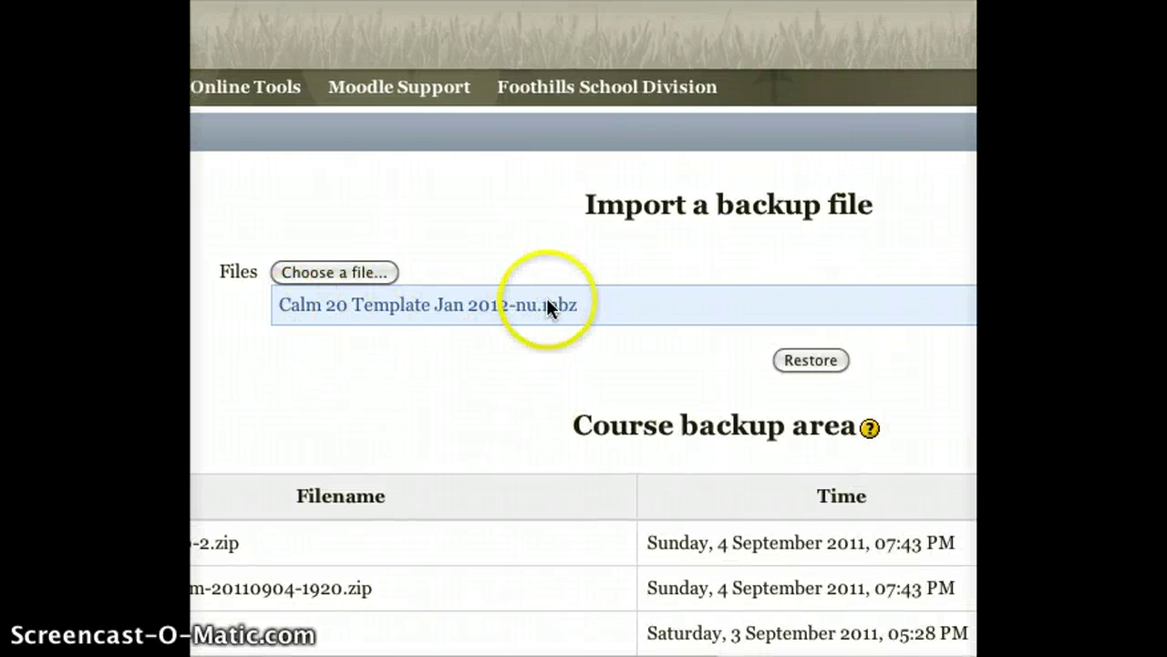
{"action": "left_click", "coordinate": [790, 360]}
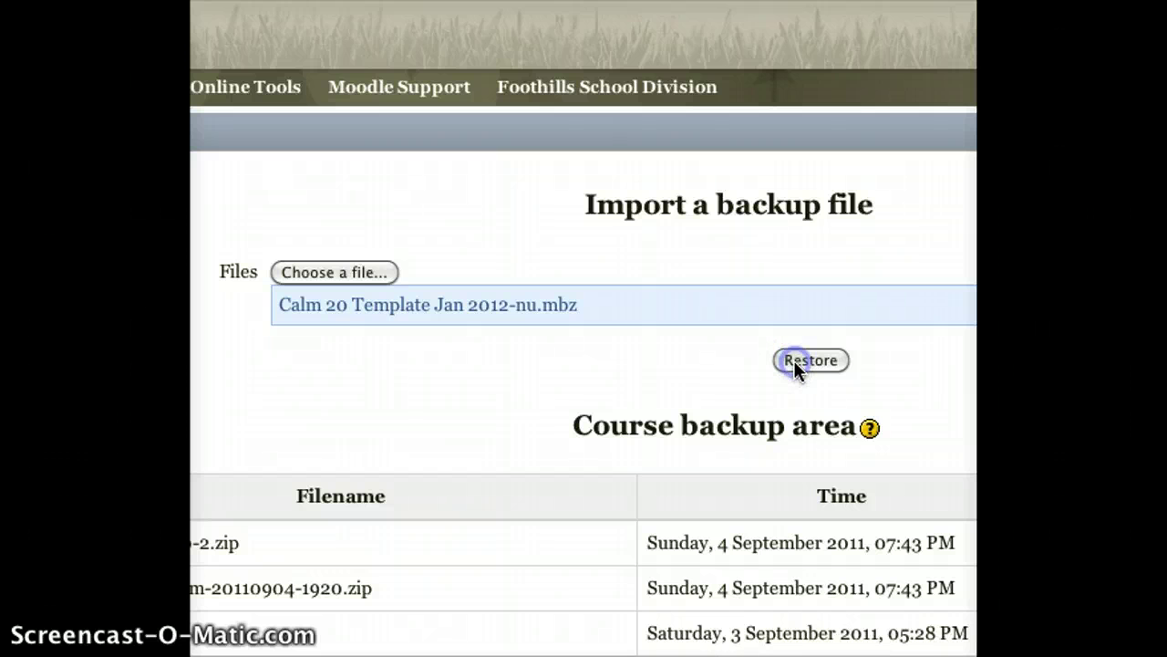
{"action": "left_click", "coordinate": [791, 390]}
{"action": "left_click", "coordinate": [948, 330]}
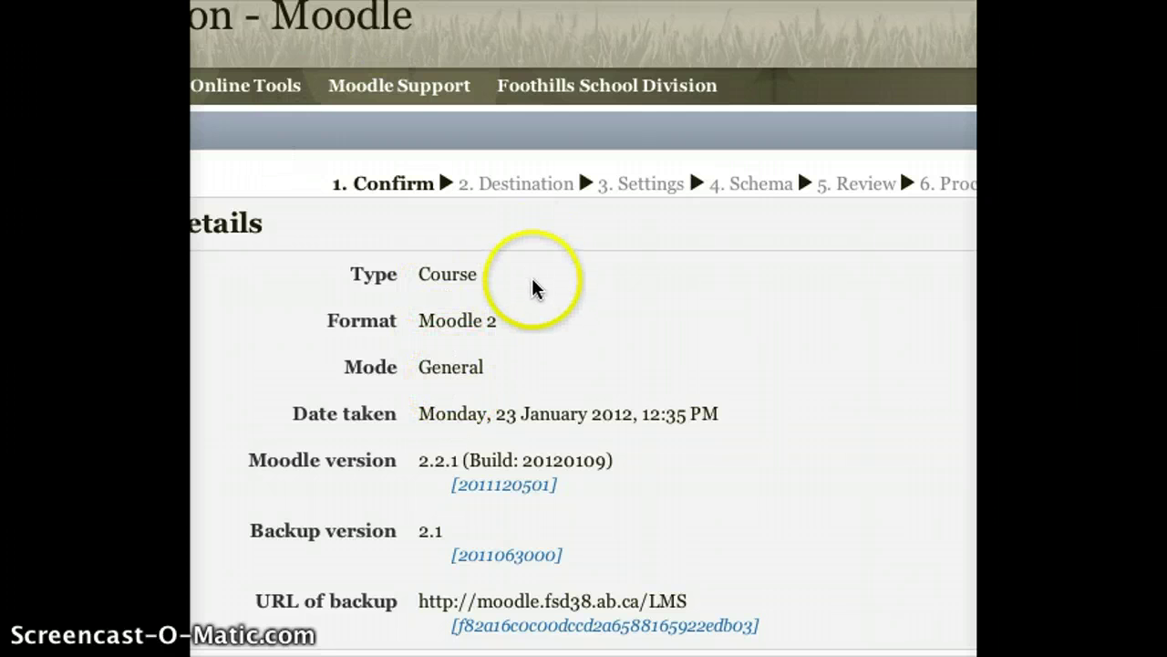
{"action": "scroll", "coordinate": [502, 383], "scroll_direction": "down", "scroll_amount": 2}
{"action": "scroll", "coordinate": [500, 381], "scroll_direction": "down", "scroll_amount": 5}
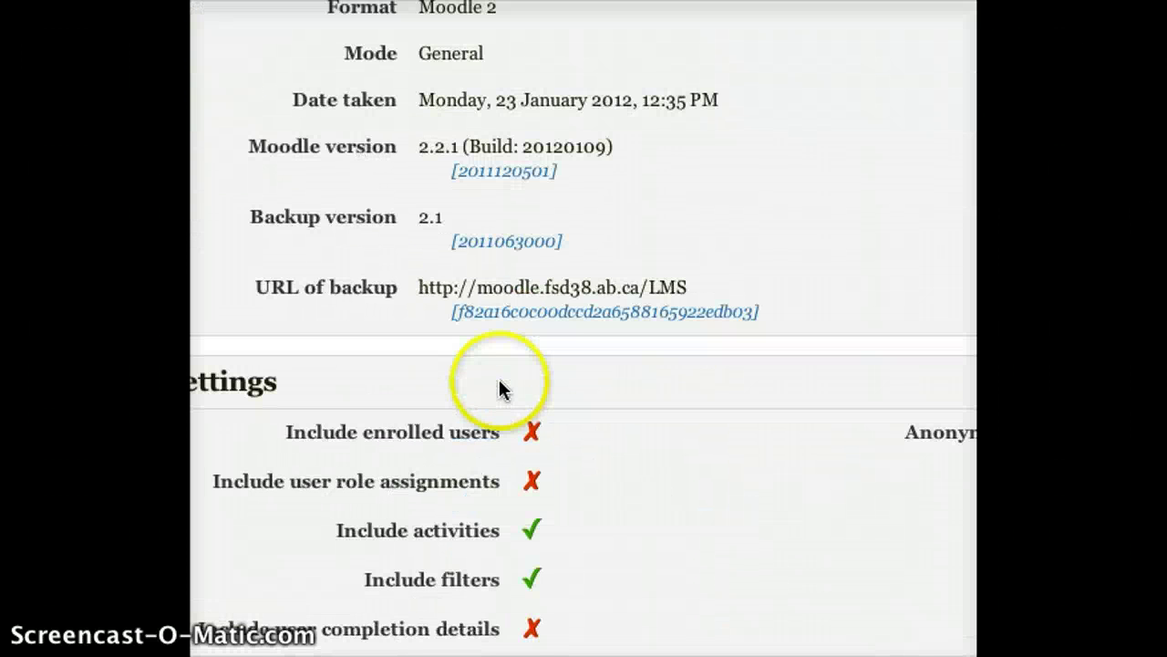
{"action": "scroll", "coordinate": [496, 369], "scroll_direction": "down", "scroll_amount": 4}
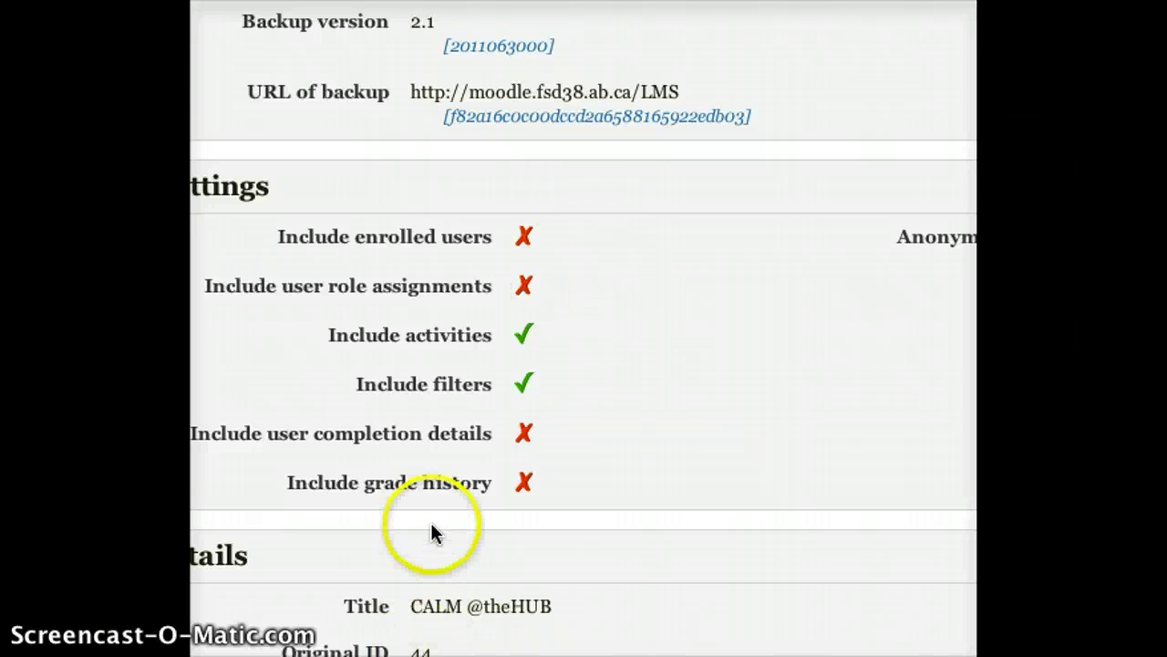
{"action": "scroll", "coordinate": [396, 427], "scroll_direction": "down", "scroll_amount": 5}
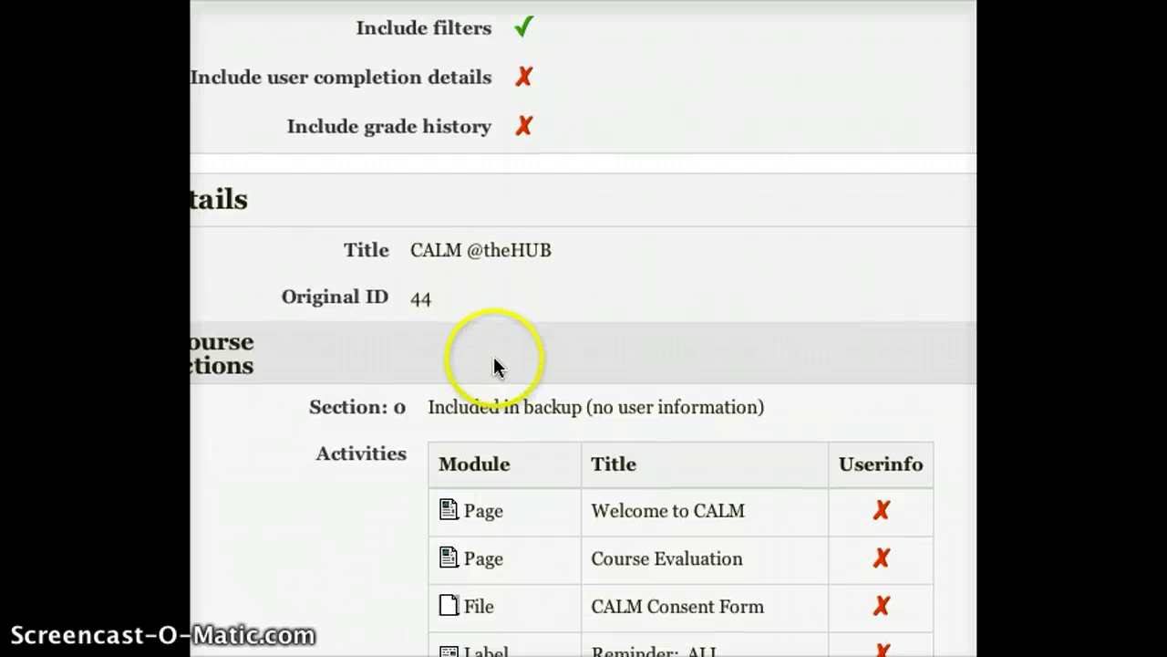
{"action": "scroll", "coordinate": [502, 317], "scroll_direction": "down", "scroll_amount": 5}
{"action": "scroll", "coordinate": [488, 319], "scroll_direction": "down", "scroll_amount": 3}
{"action": "scroll", "coordinate": [471, 352], "scroll_direction": "up", "scroll_amount": 1}
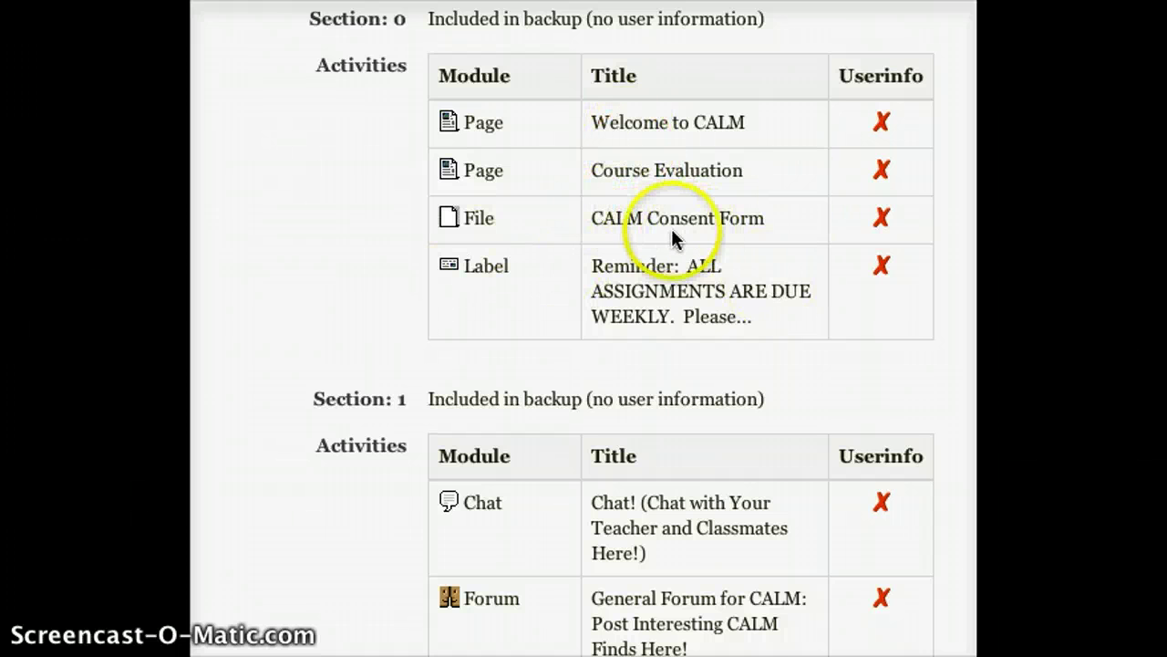
{"action": "scroll", "coordinate": [518, 356], "scroll_direction": "down", "scroll_amount": 2}
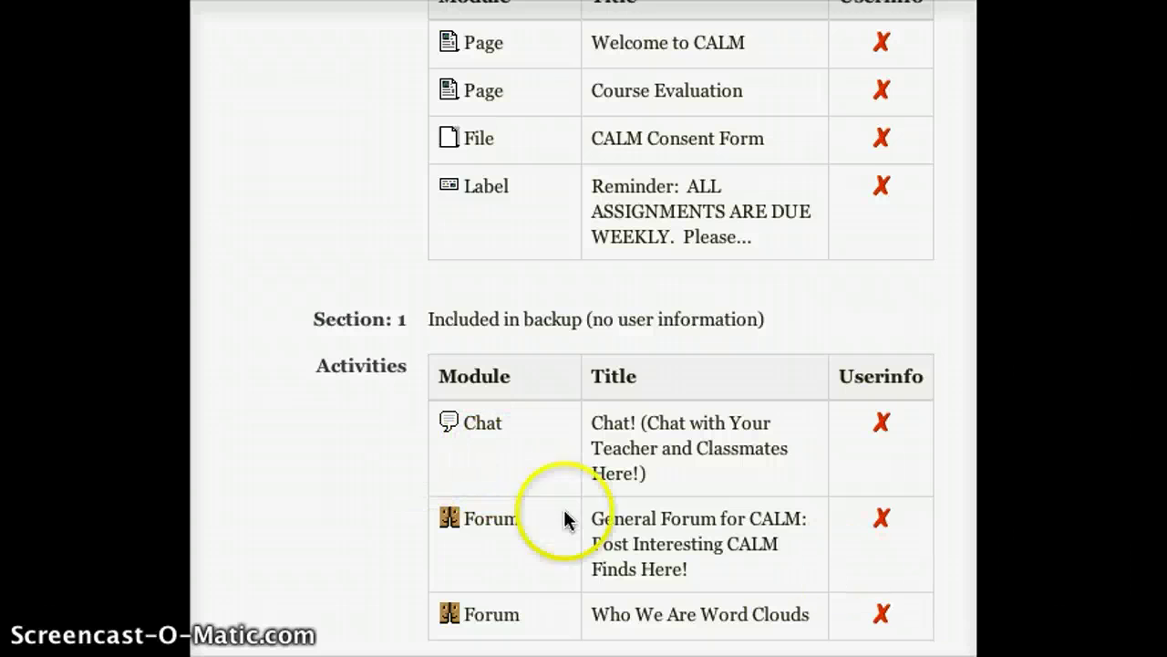
{"action": "scroll", "coordinate": [338, 458], "scroll_direction": "down", "scroll_amount": 20}
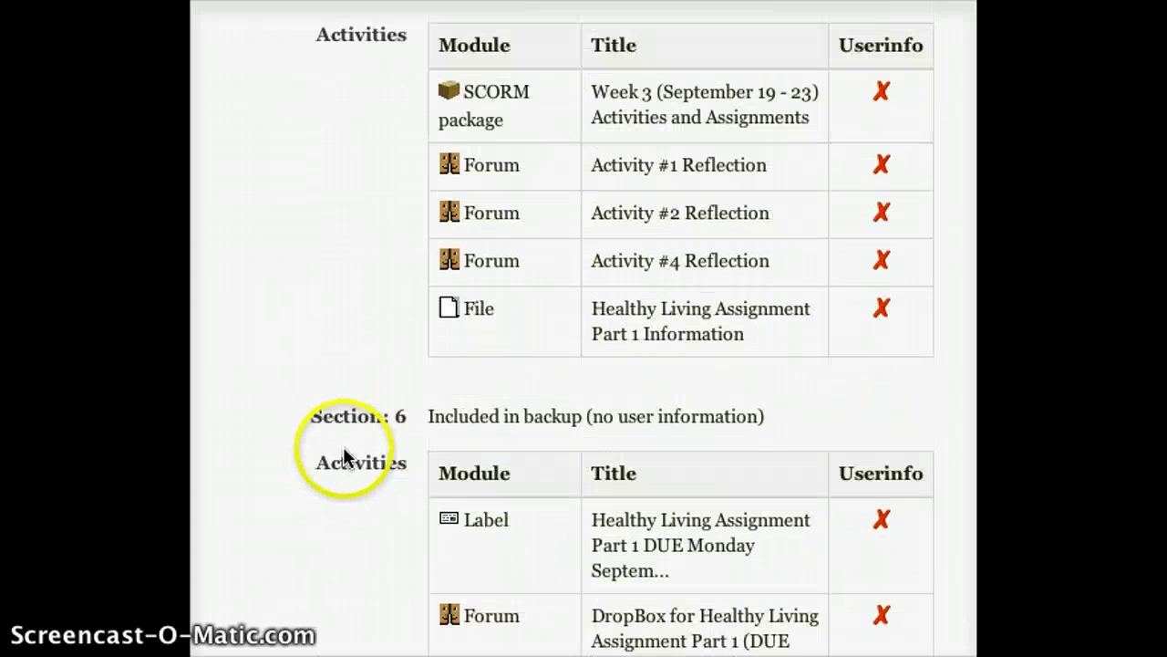
{"action": "scroll", "coordinate": [341, 451], "scroll_direction": "down", "scroll_amount": 20}
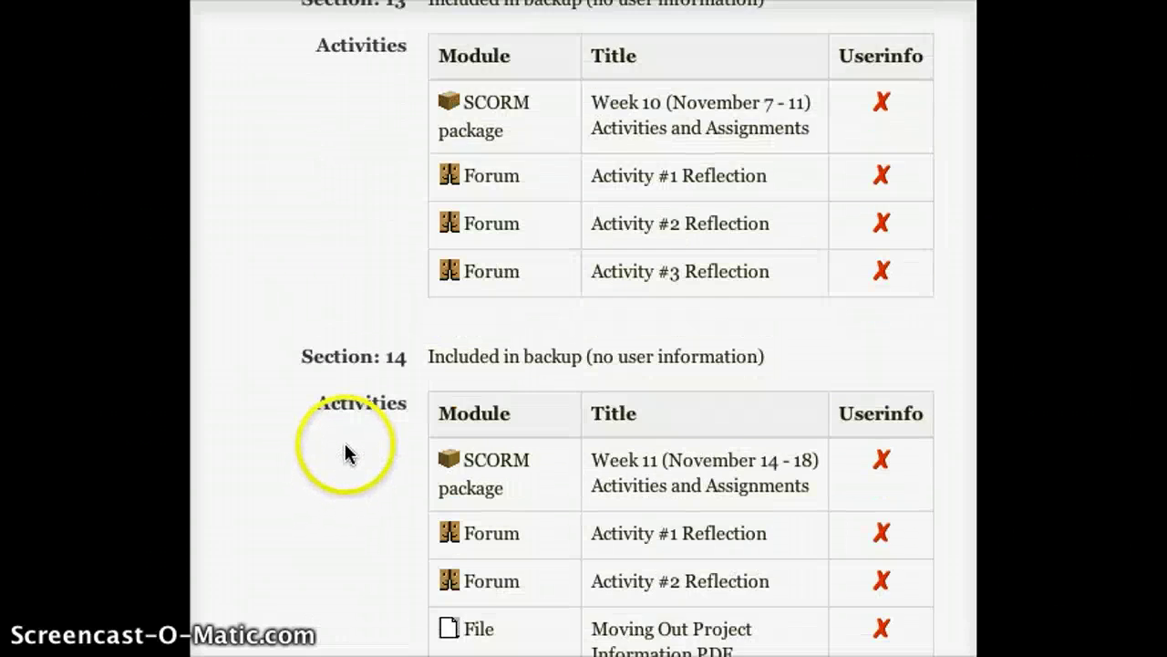
{"action": "scroll", "coordinate": [348, 448], "scroll_direction": "down", "scroll_amount": 20}
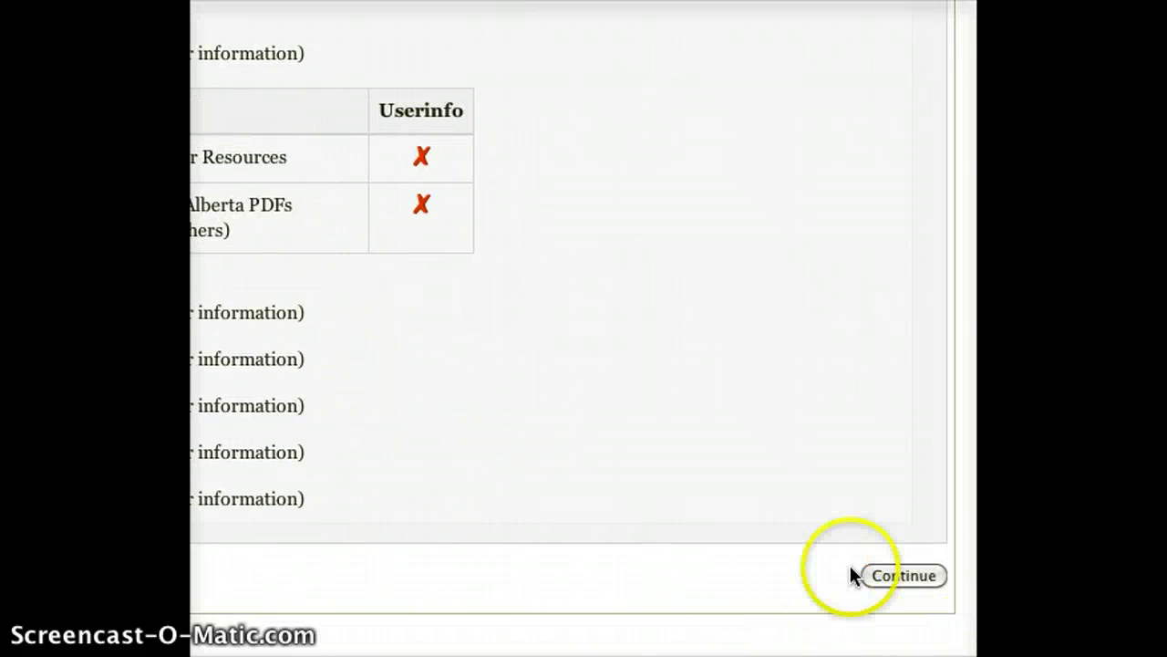
On the Destination step, search categories for 'hu' and select HUB@OHS as the new course's category.
{"action": "left_click", "coordinate": [922, 573]}
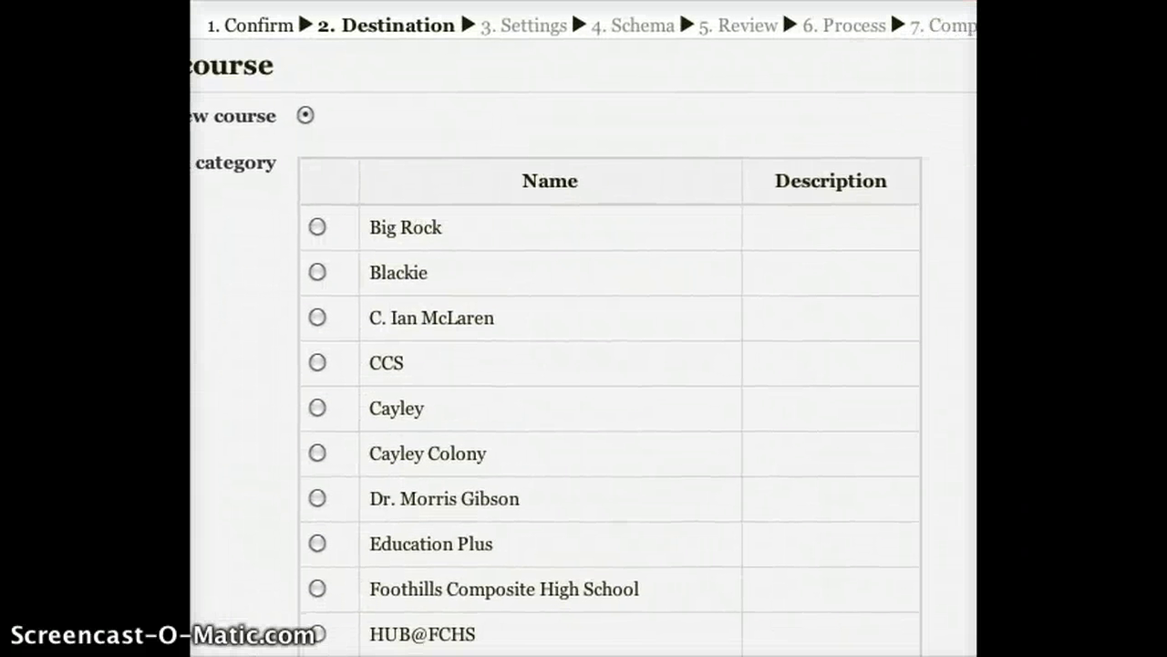
{"action": "scroll", "coordinate": [734, 537], "scroll_direction": "down", "scroll_amount": 4}
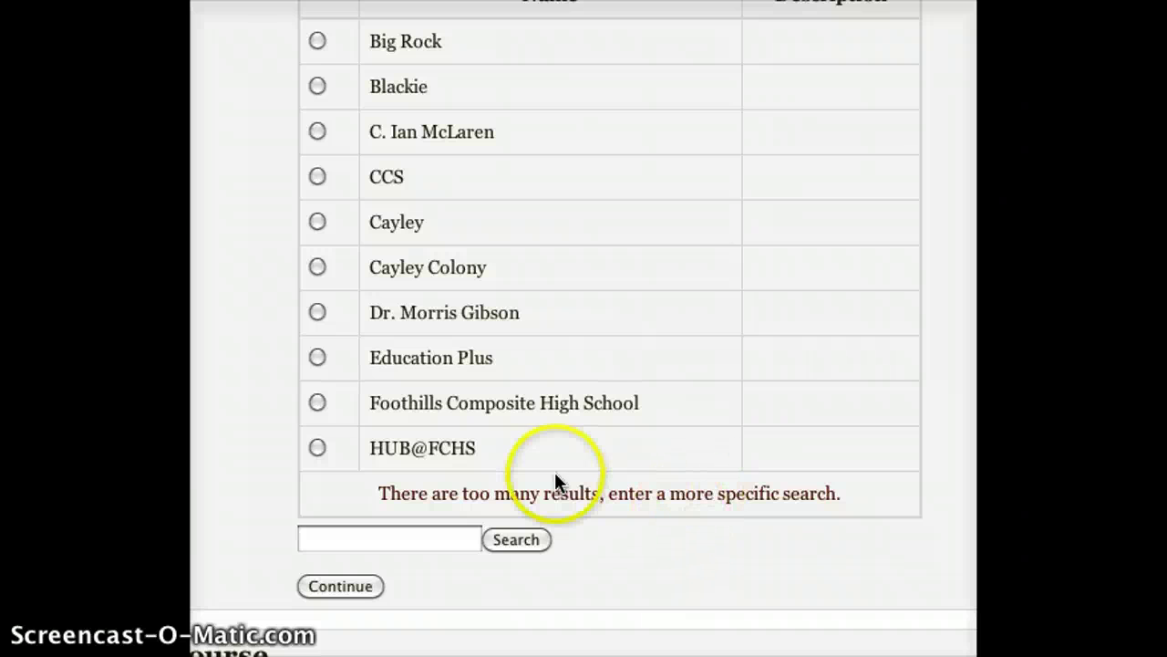
{"action": "left_click", "coordinate": [463, 531]}
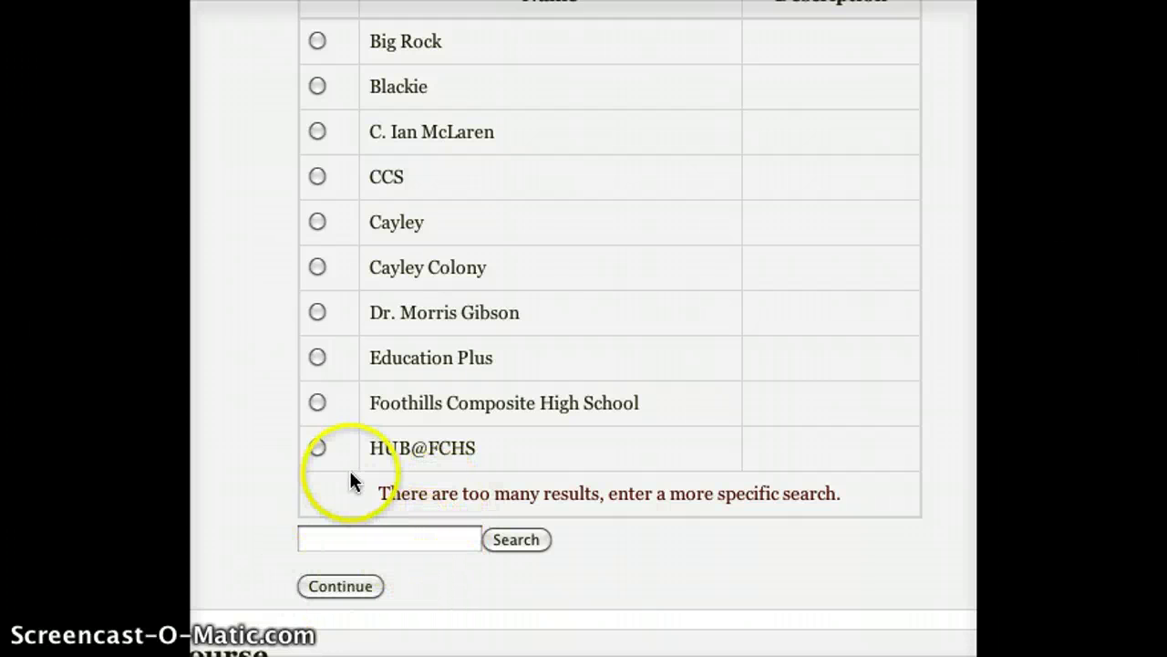
{"action": "left_click", "coordinate": [358, 543]}
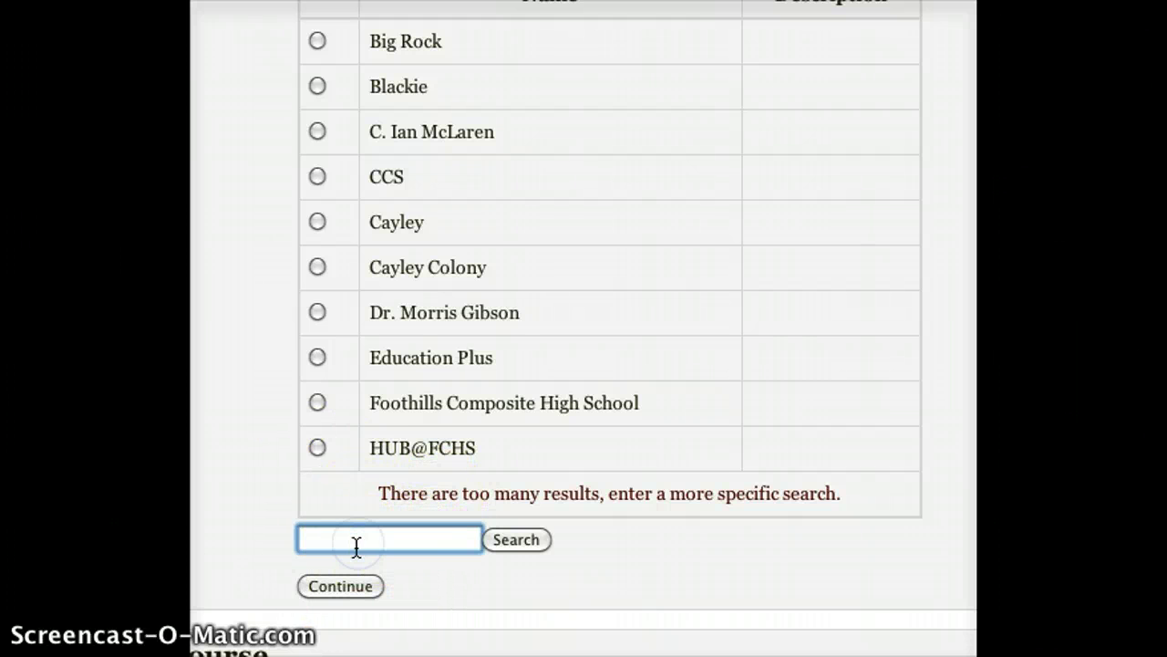
{"action": "type", "text": "hub"}
{"action": "left_click", "coordinate": [533, 544]}
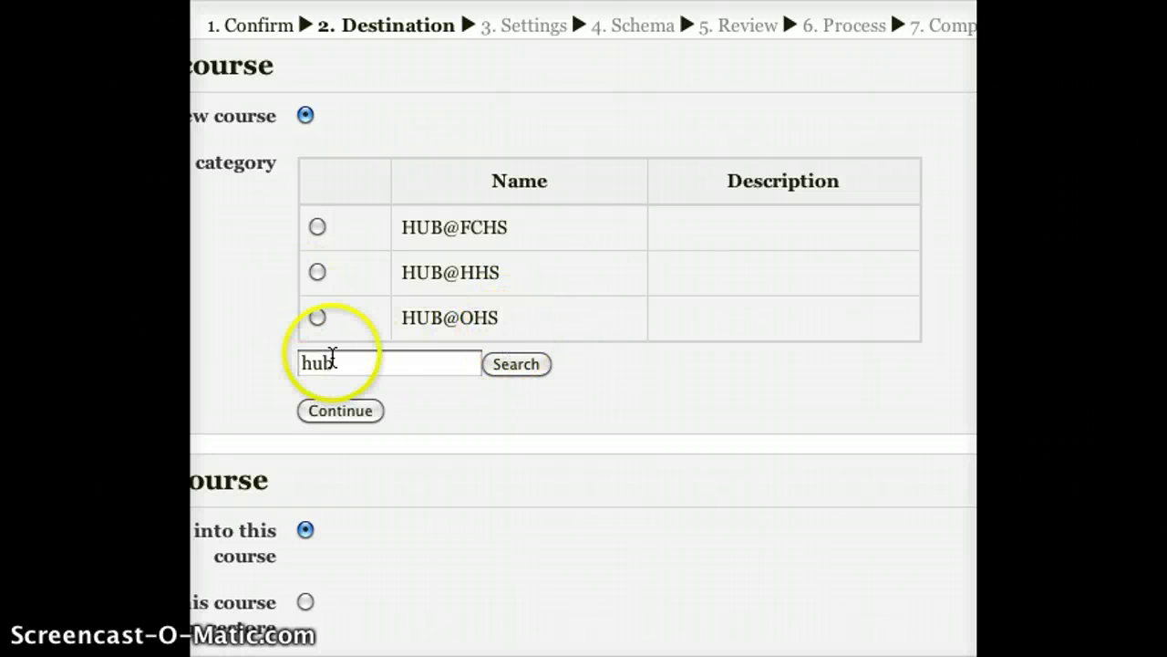
{"action": "left_click", "coordinate": [315, 318]}
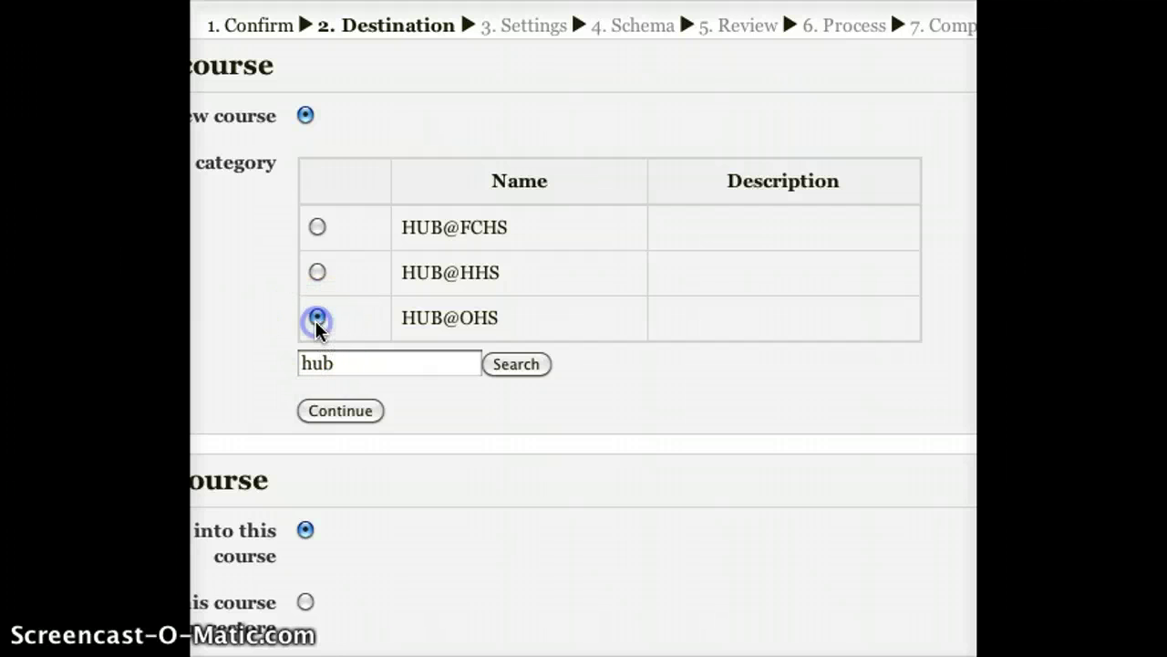
Confirm the HUB@OHS destination and accept the default restore settings to reach Schema.
{"action": "left_click", "coordinate": [344, 415]}
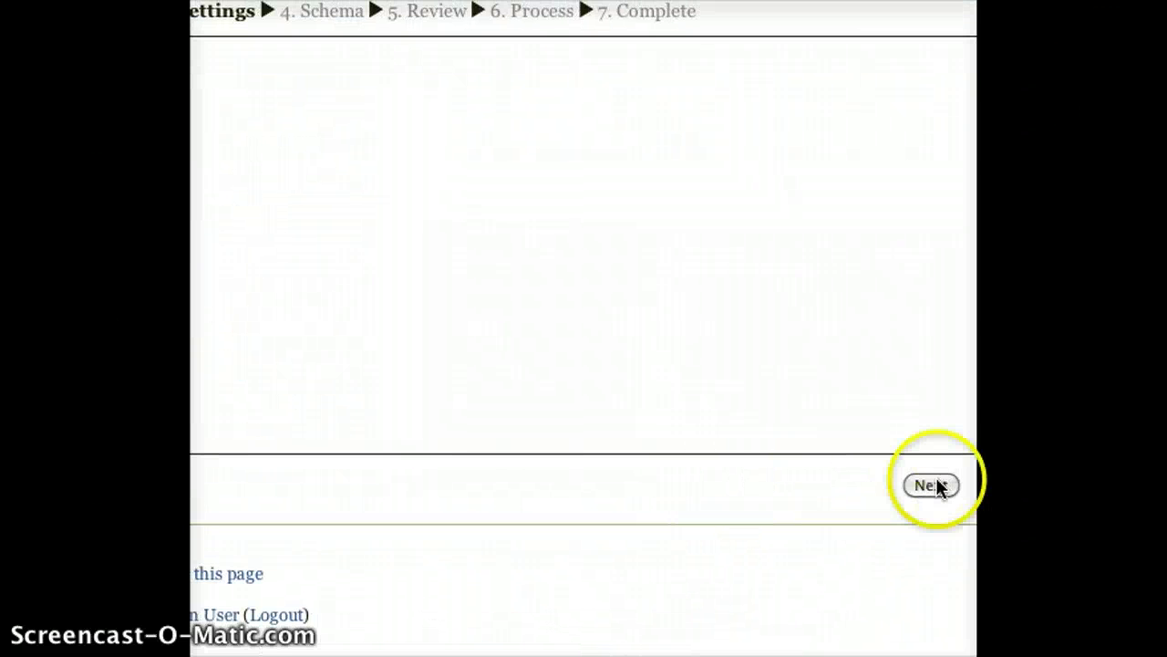
{"action": "left_click", "coordinate": [936, 482]}
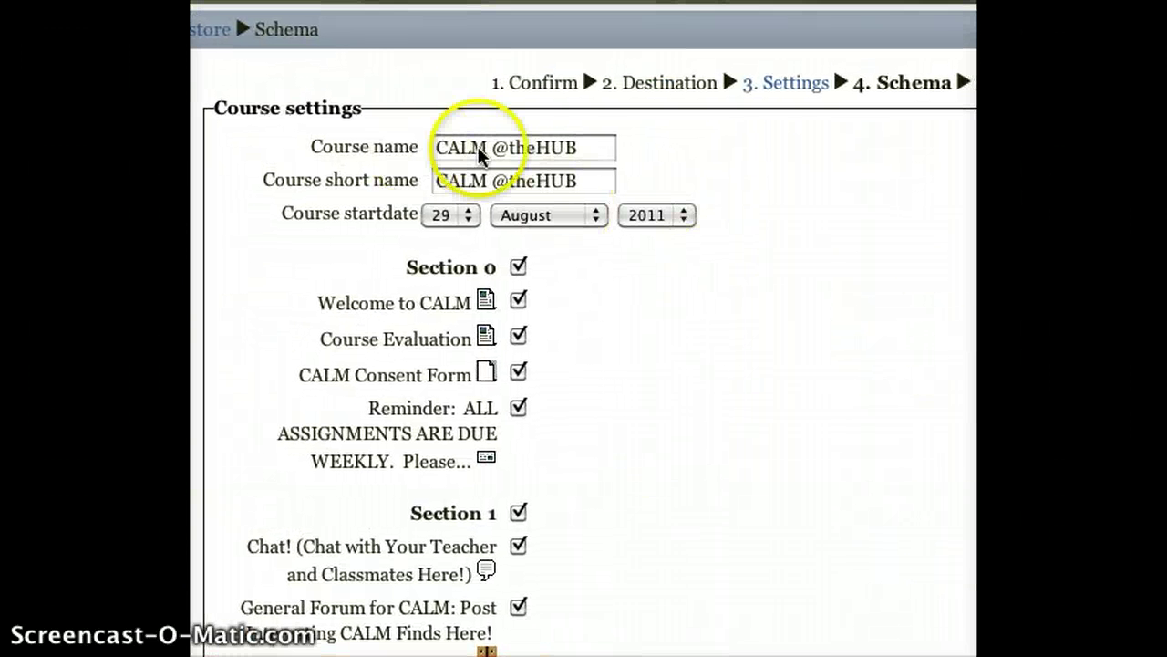
Replace the course name with the teacher's Calm Class title and set short name Calm STE.
{"action": "left_click_drag", "start_coordinate": [578, 151], "coordinate": [404, 112]}
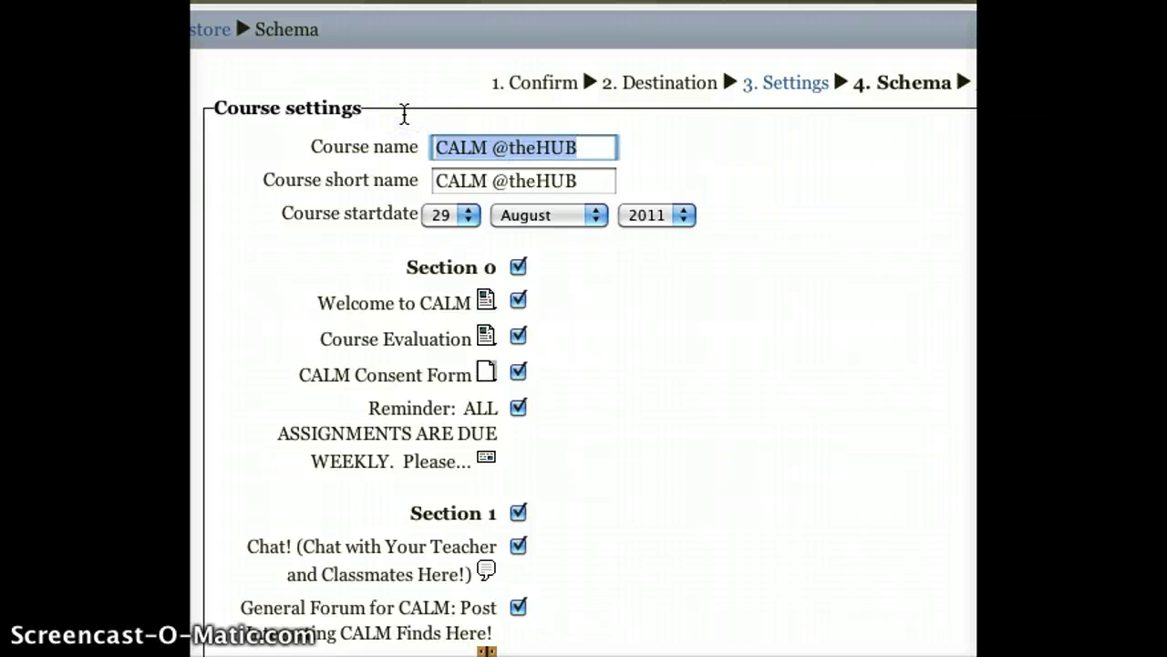
{"action": "type", "text": "Mr. Stevens' Calm"}
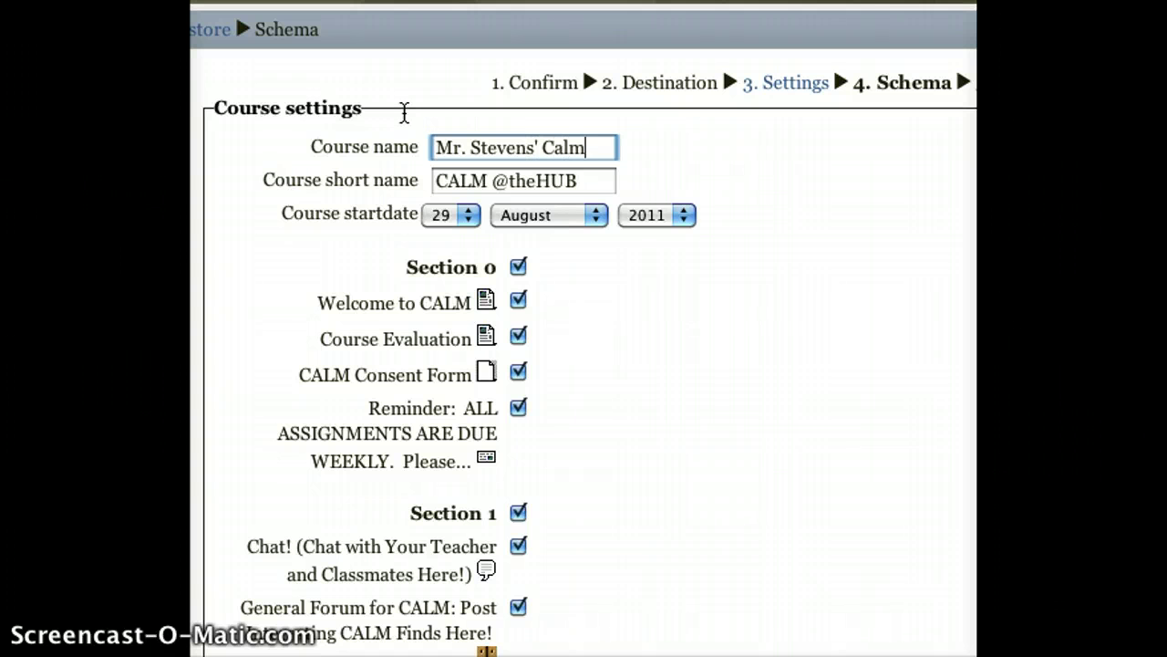
{"action": "type", "text": " Class"}
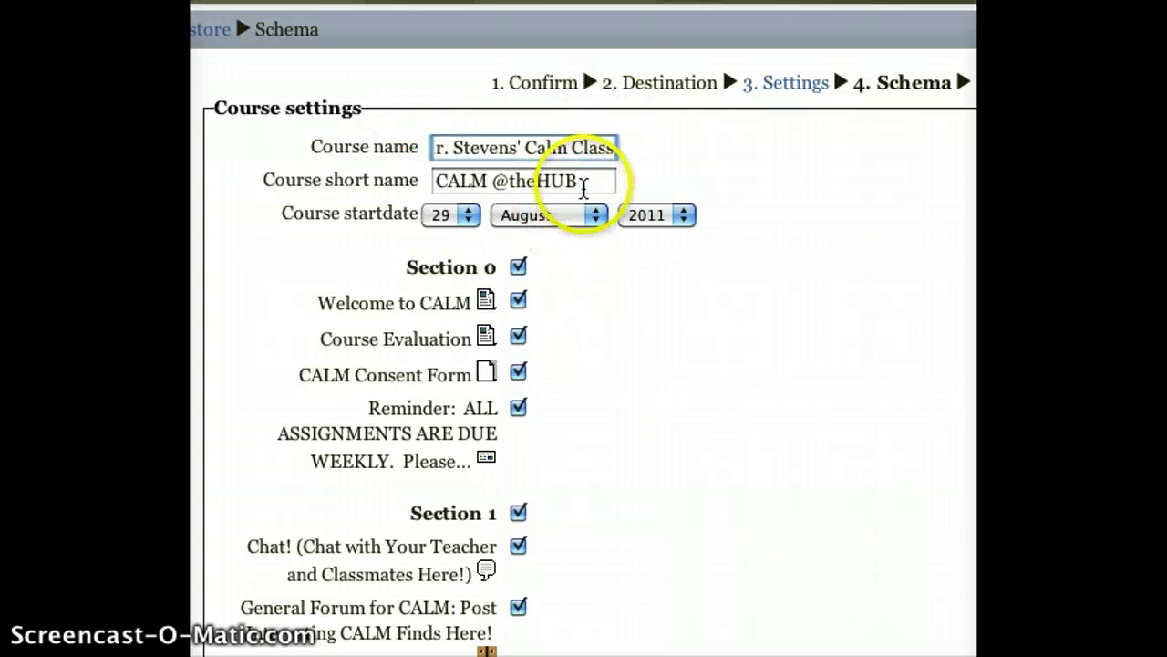
{"action": "key", "text": "Tab"}
{"action": "type", "text": "C"}
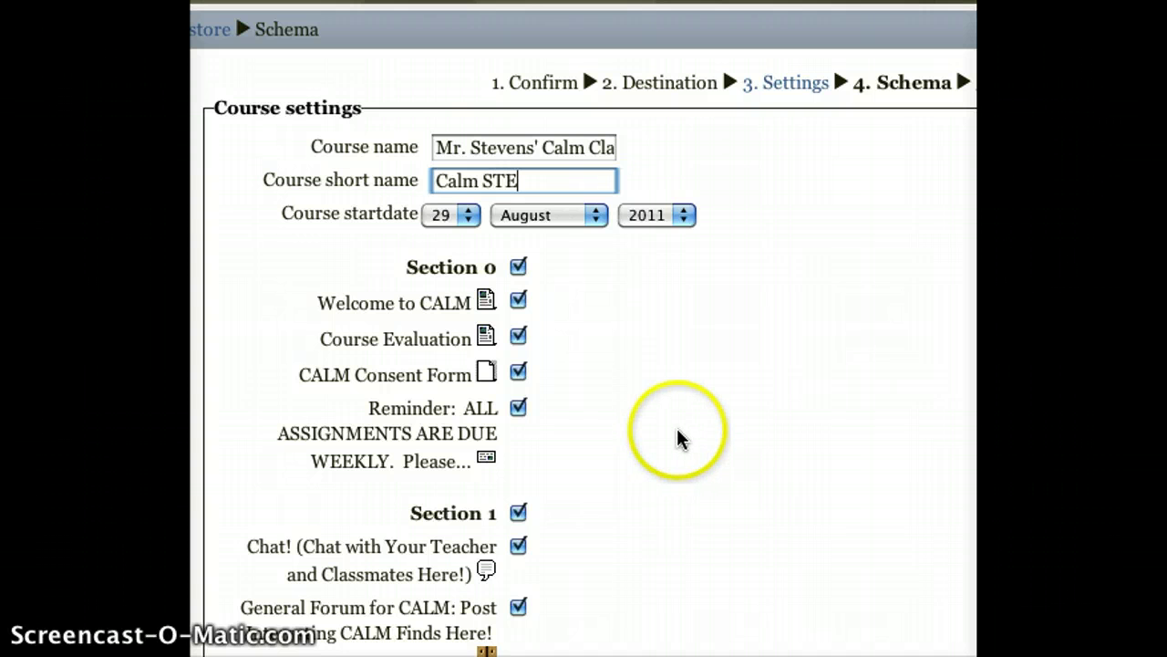
Leave every template section and activity checked and continue to the Review step.
{"action": "scroll", "coordinate": [565, 396], "scroll_direction": "down", "scroll_amount": 5}
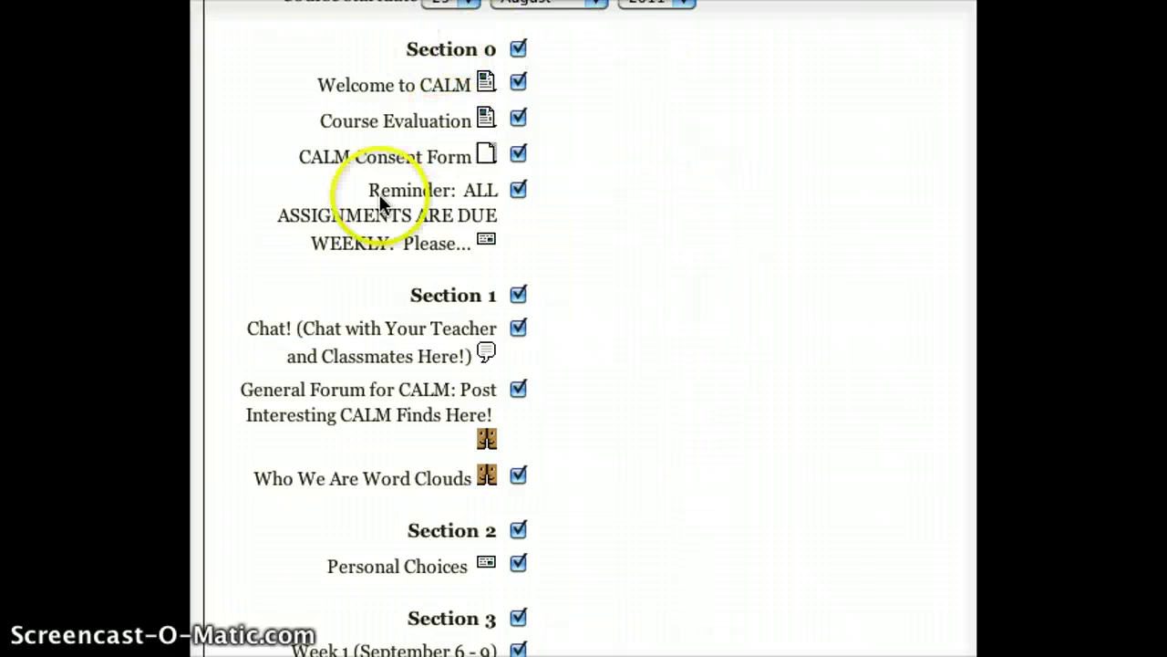
{"action": "scroll", "coordinate": [399, 362], "scroll_direction": "down", "scroll_amount": 7}
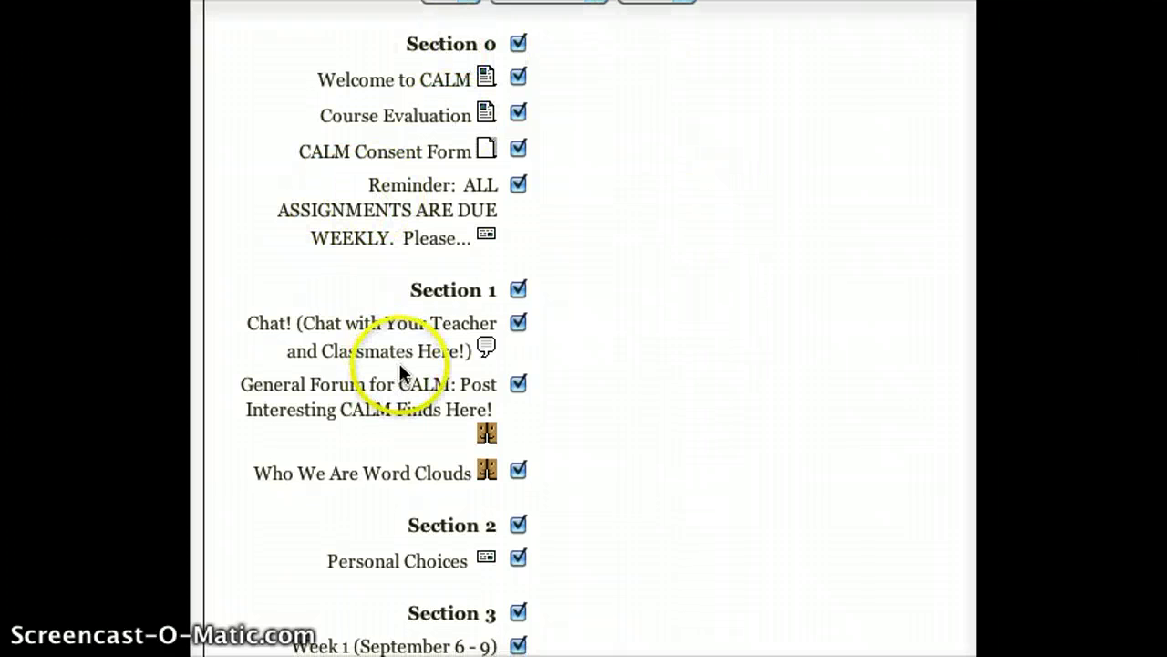
{"action": "scroll", "coordinate": [399, 369], "scroll_direction": "down", "scroll_amount": 9}
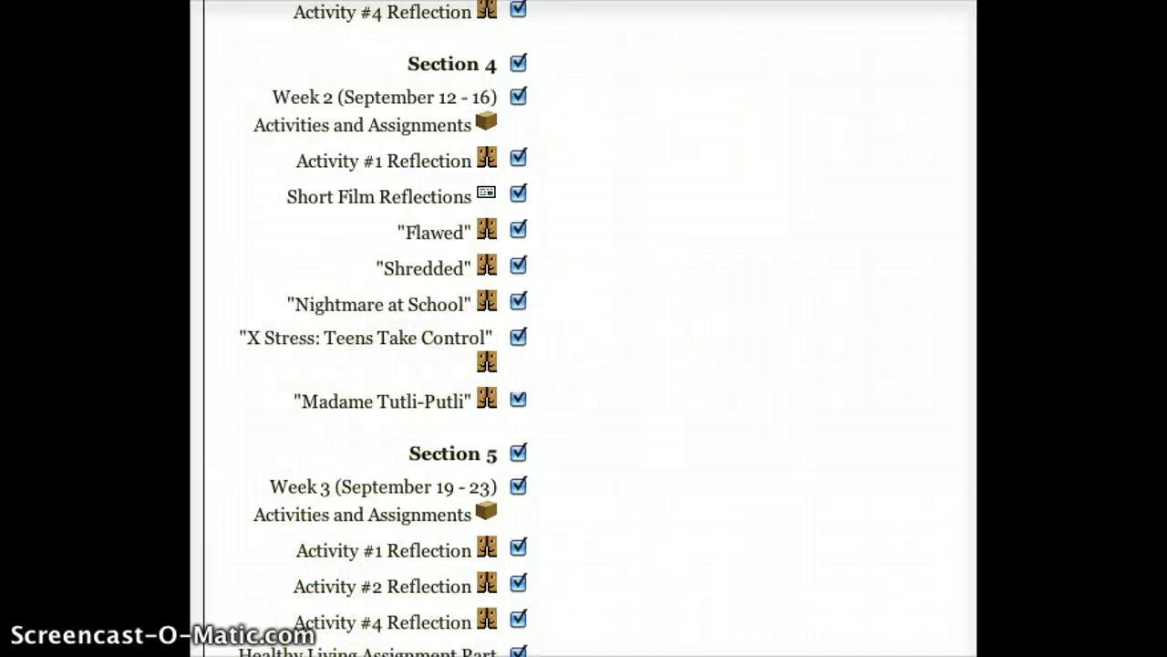
{"action": "scroll", "coordinate": [338, 626], "scroll_direction": "down", "scroll_amount": 20}
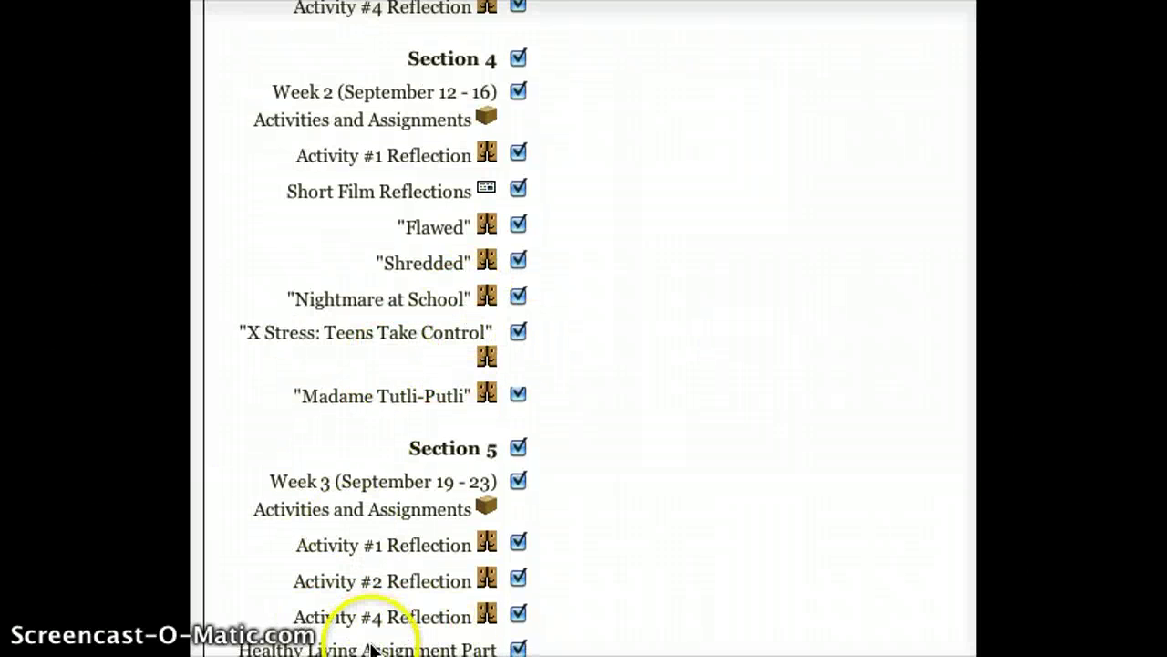
{"action": "scroll", "coordinate": [339, 478], "scroll_direction": "down", "scroll_amount": 15}
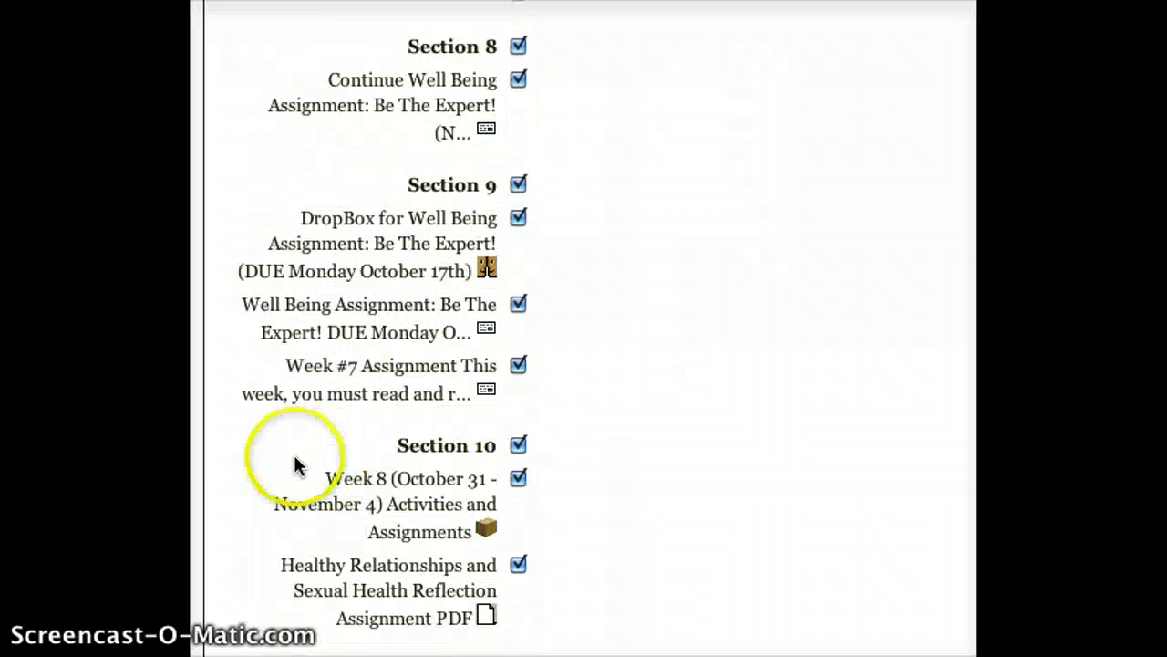
{"action": "scroll", "coordinate": [305, 469], "scroll_direction": "down", "scroll_amount": 5}
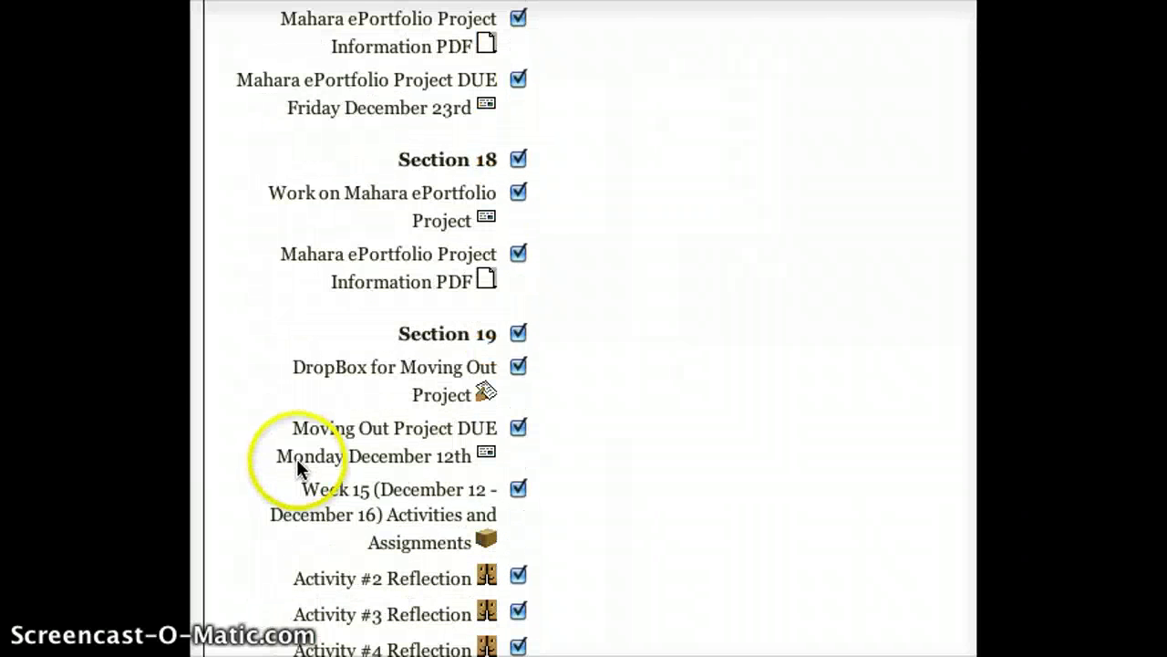
{"action": "scroll", "coordinate": [383, 396], "scroll_direction": "down", "scroll_amount": 5}
{"action": "scroll", "coordinate": [385, 402], "scroll_direction": "down", "scroll_amount": 8}
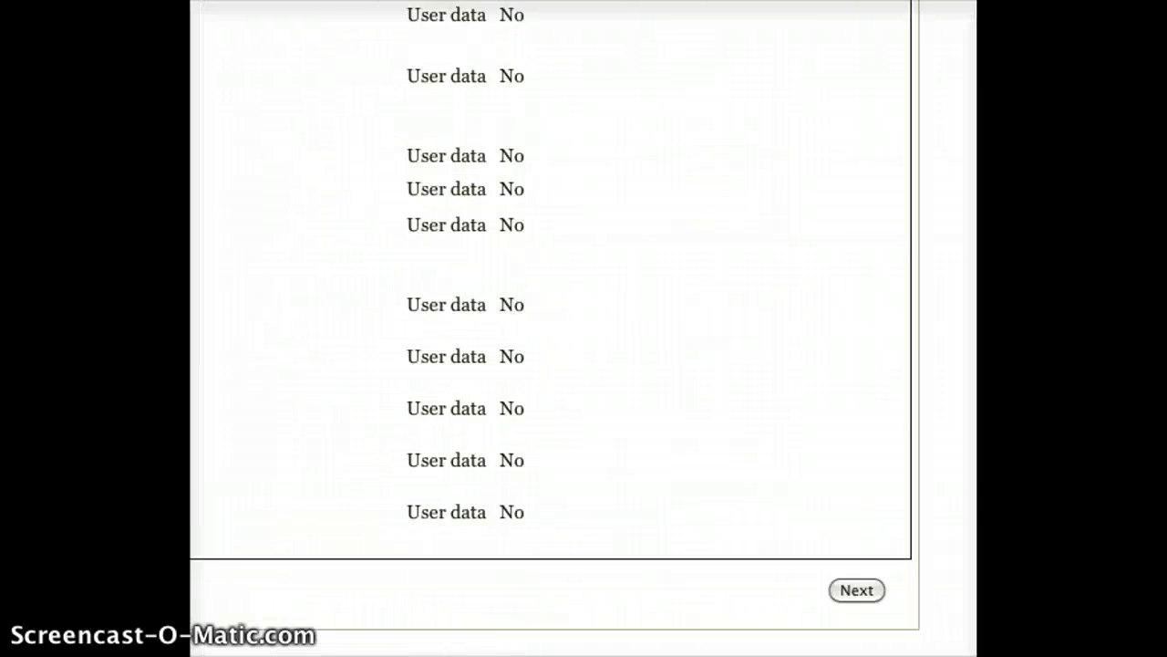
{"action": "scroll", "coordinate": [584, 320], "scroll_direction": "down", "scroll_amount": 2}
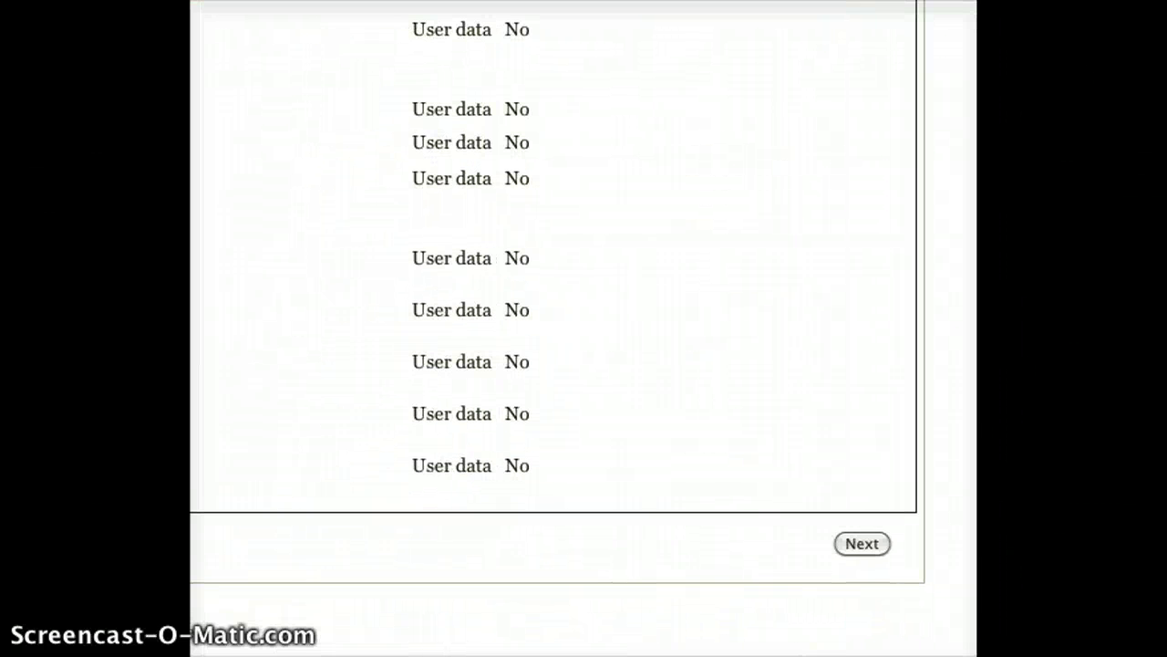
{"action": "left_click", "coordinate": [887, 544]}
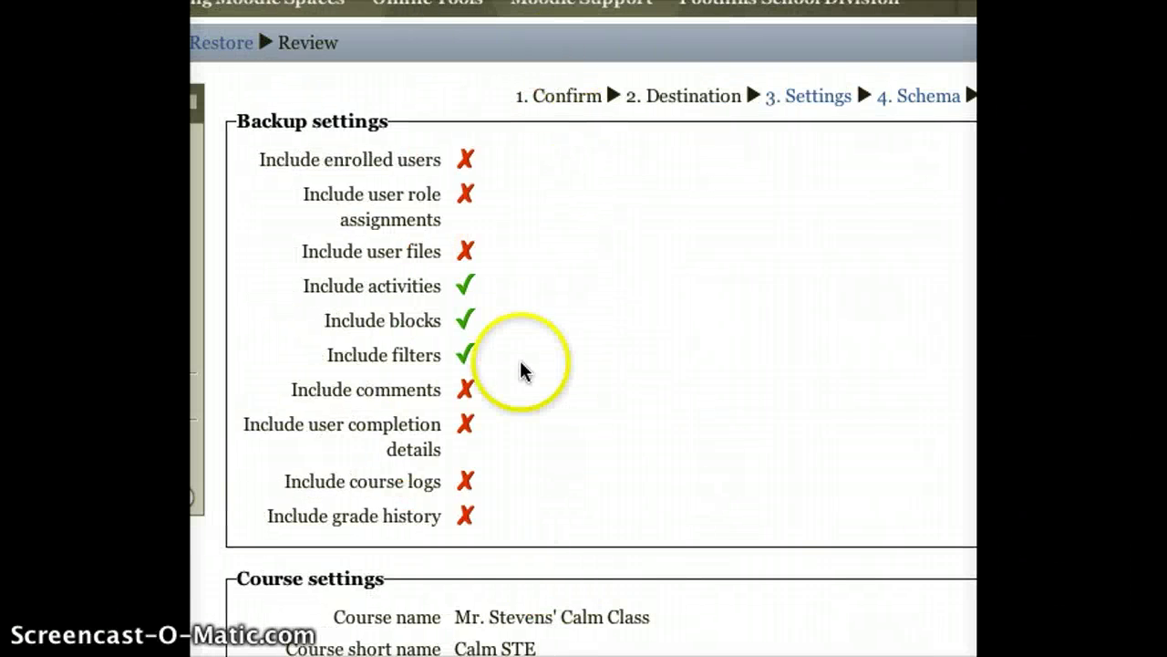
Look over the restore summary and perform the restore.
{"action": "scroll", "coordinate": [520, 373], "scroll_direction": "down", "scroll_amount": 15}
{"action": "scroll", "coordinate": [520, 373], "scroll_direction": "down", "scroll_amount": 20}
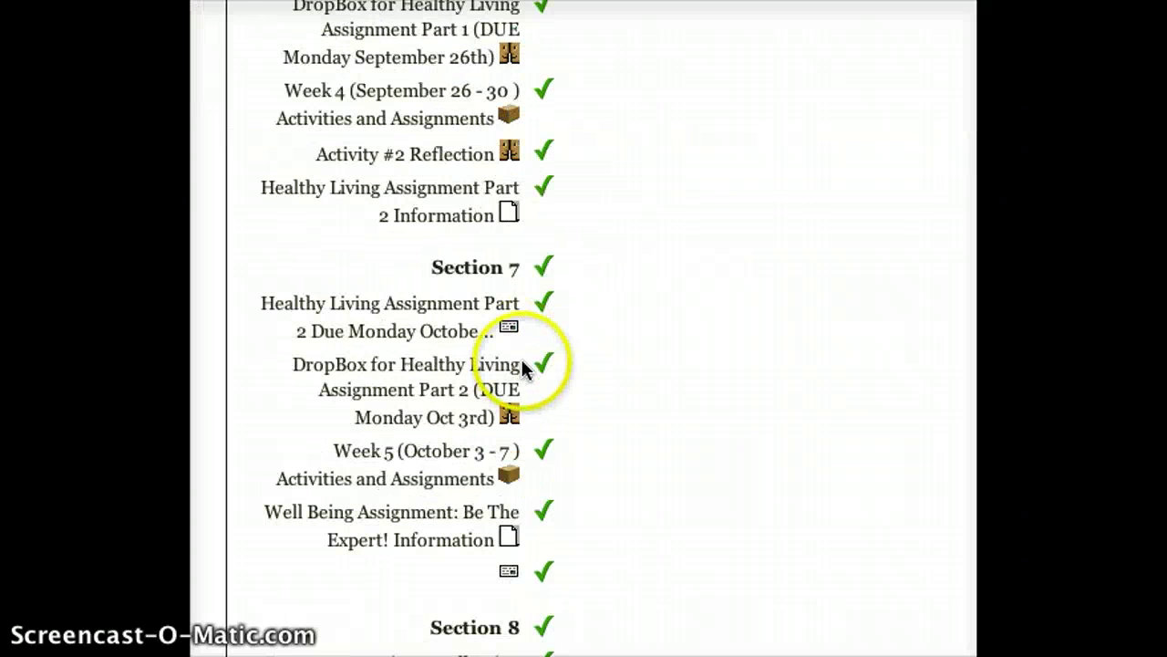
{"action": "scroll", "coordinate": [529, 369], "scroll_direction": "down", "scroll_amount": 15}
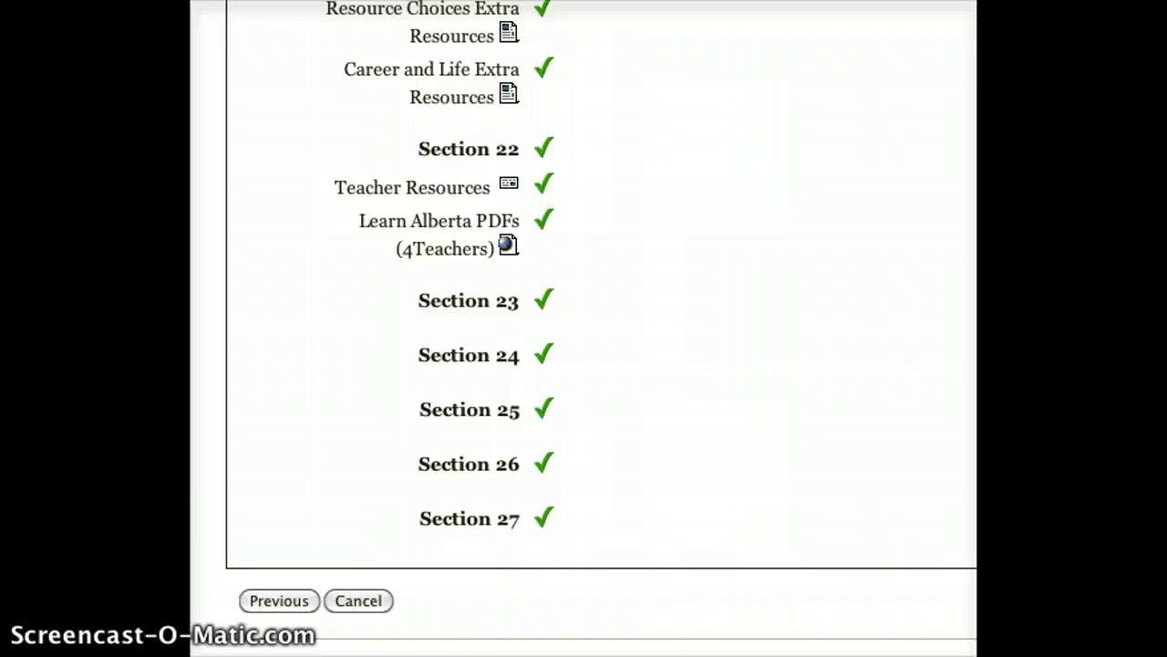
{"action": "scroll", "coordinate": [584, 329], "scroll_direction": "down", "scroll_amount": 3}
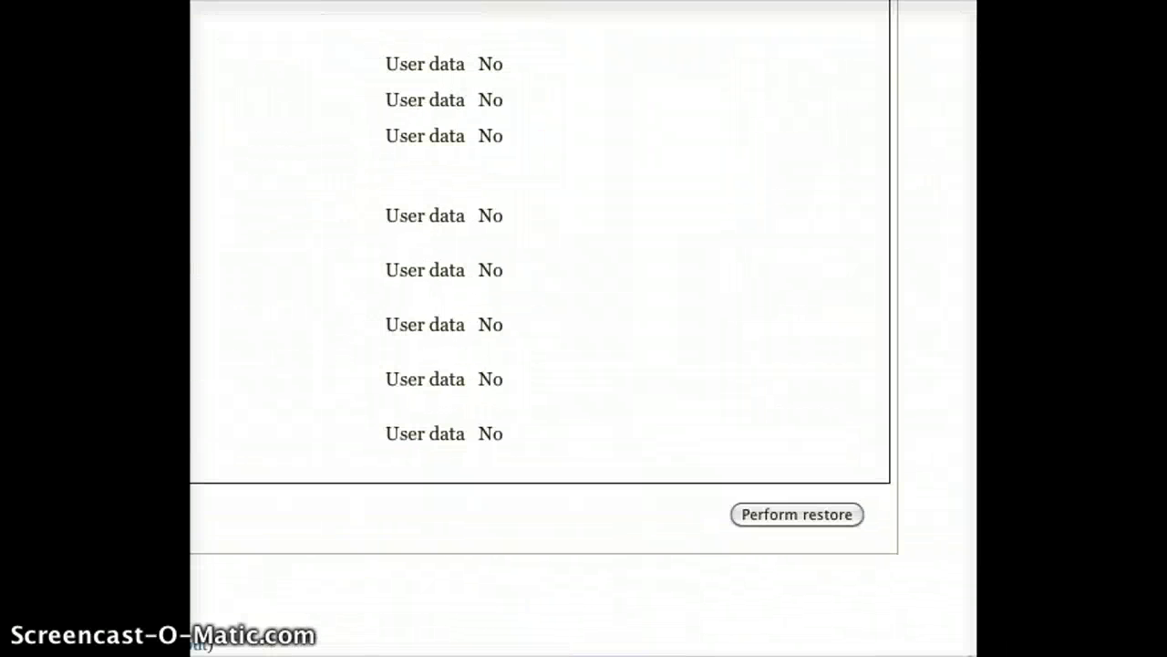
{"action": "left_click", "coordinate": [797, 509]}
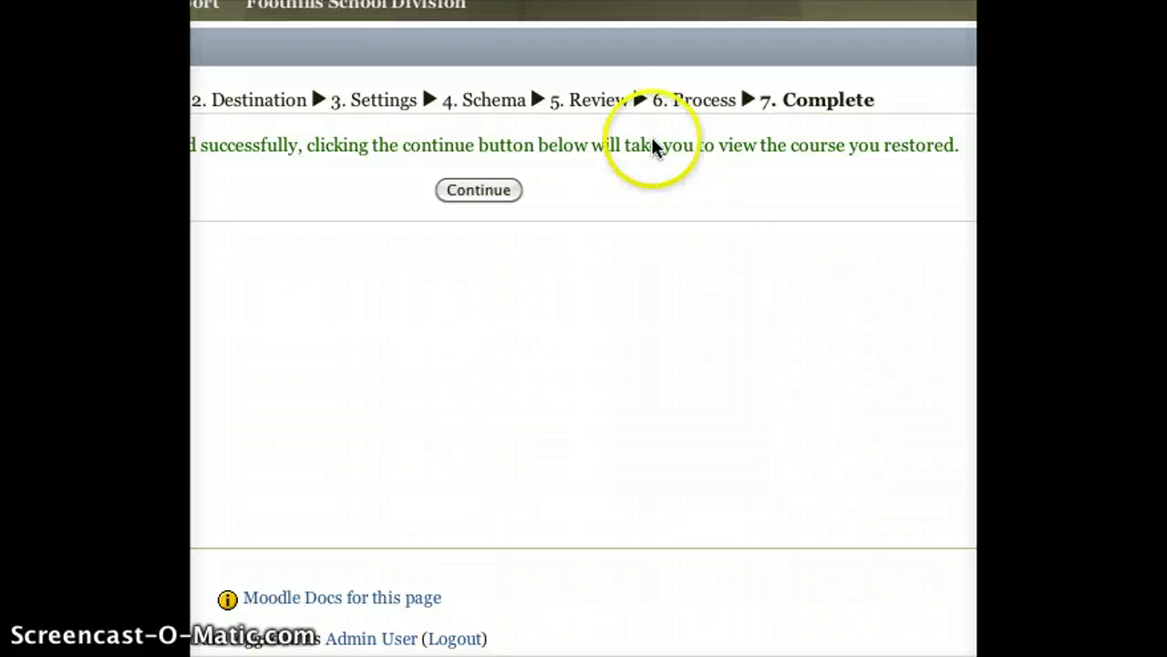
Go from the Complete page to the Career and Life Management course home page.
{"action": "left_click", "coordinate": [509, 193]}
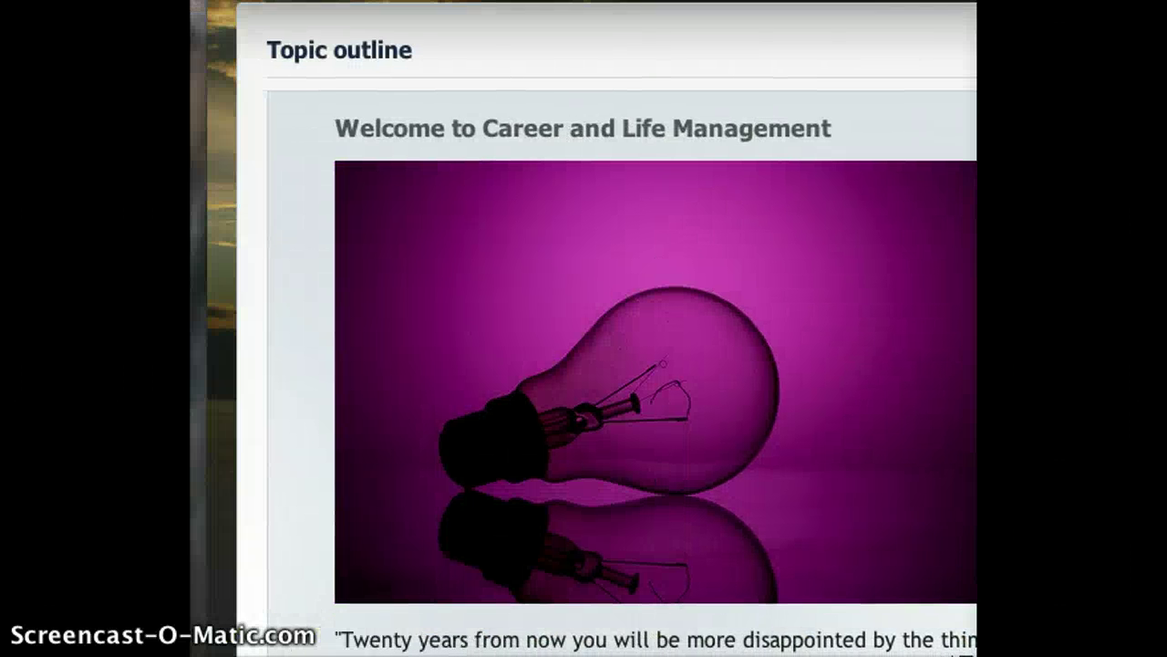
{"action": "scroll", "coordinate": [626, 460], "scroll_direction": "down", "scroll_amount": 15}
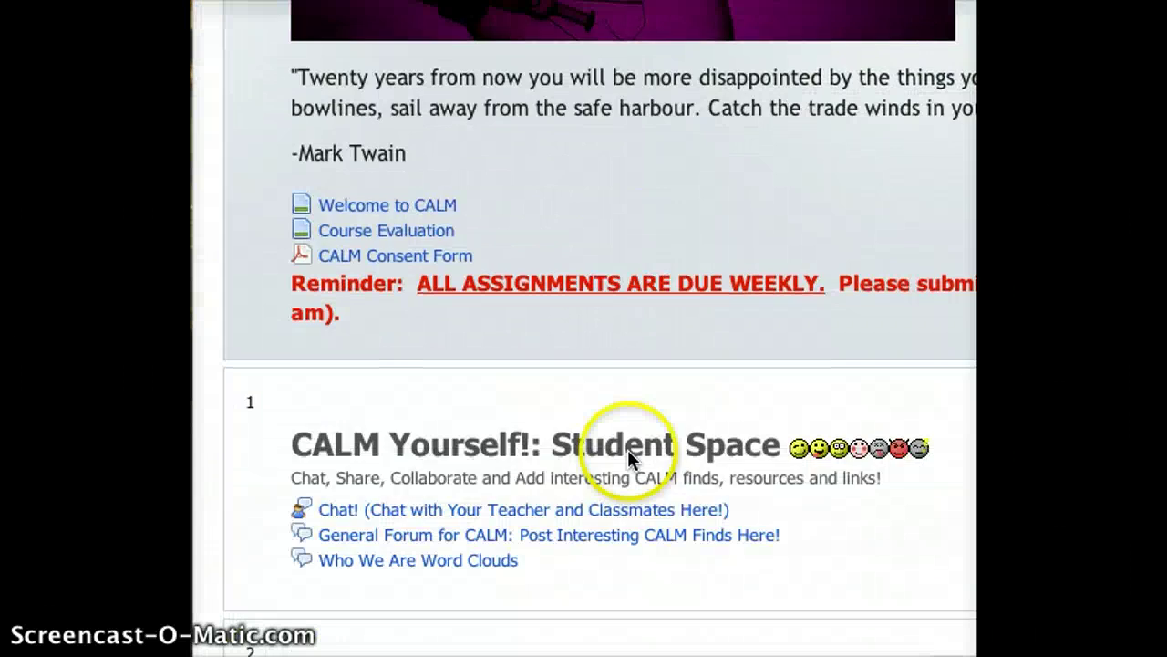
{"action": "scroll", "coordinate": [607, 490], "scroll_direction": "up", "scroll_amount": 15}
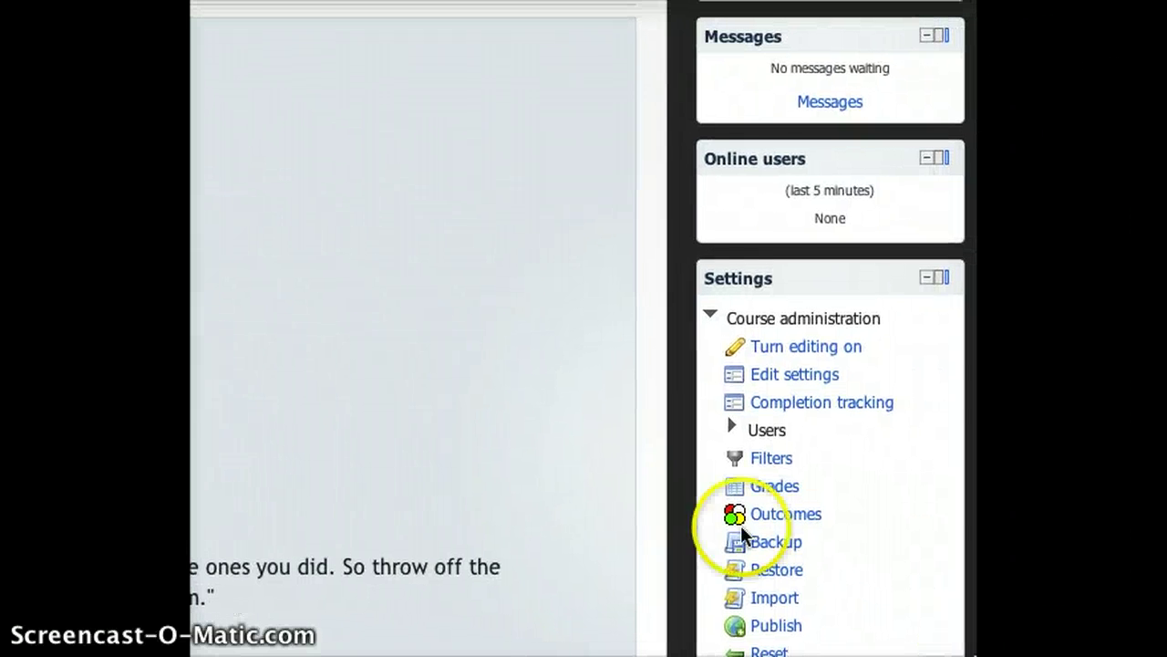
{"action": "left_click", "coordinate": [743, 429]}
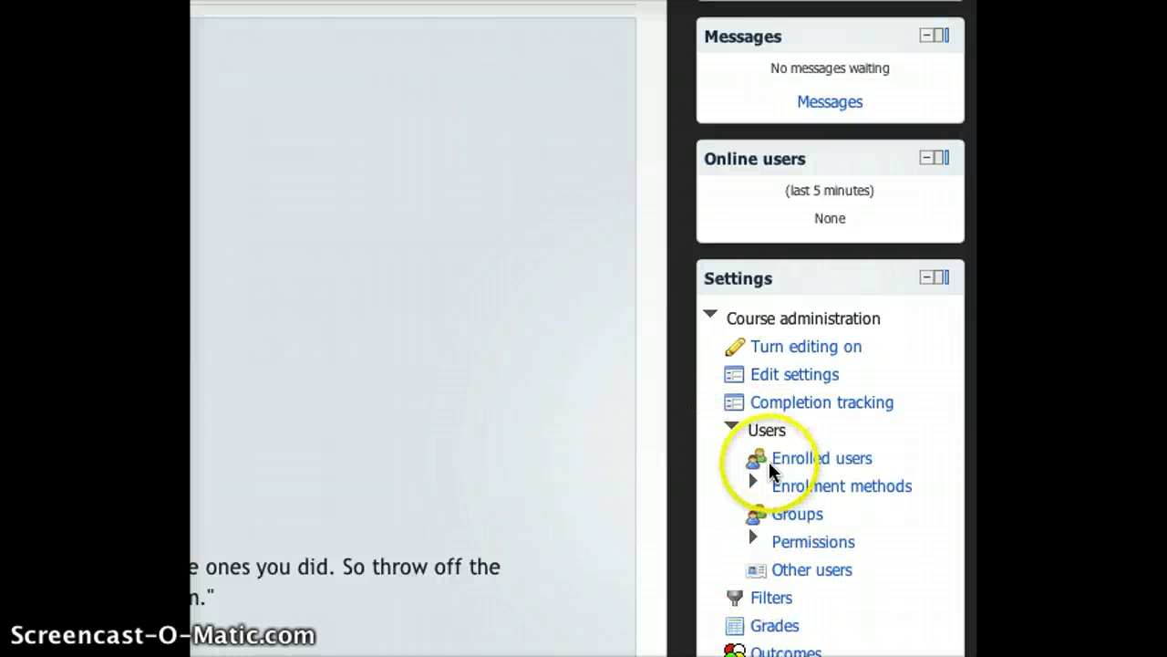
{"action": "left_click", "coordinate": [766, 461]}
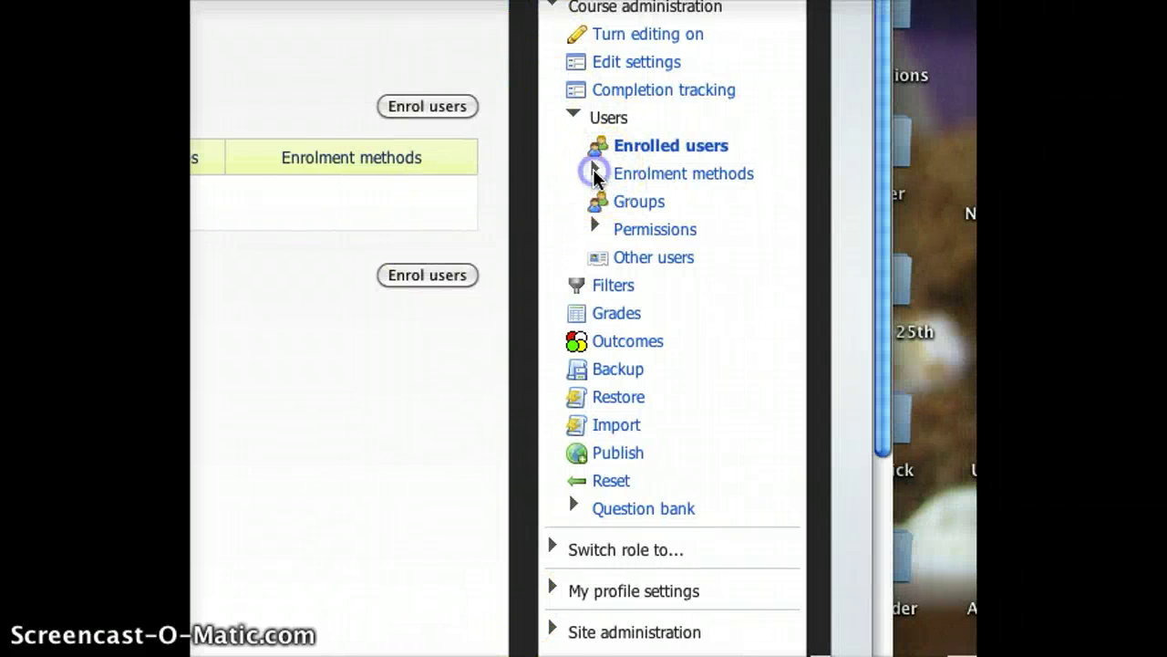
{"action": "left_click", "coordinate": [594, 173]}
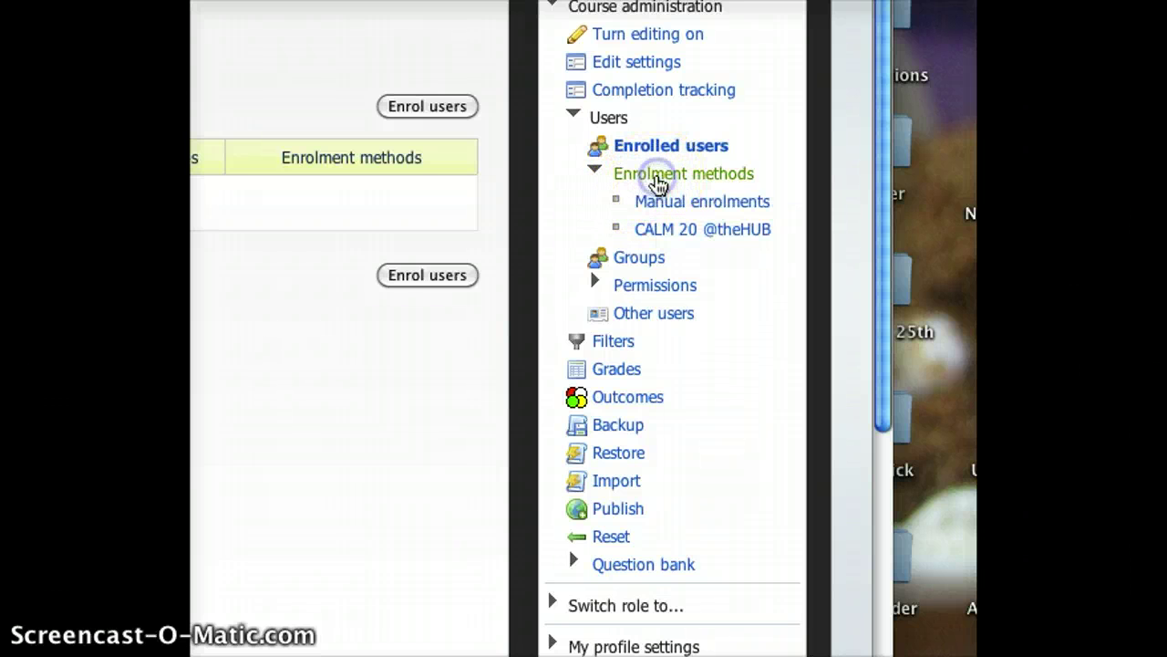
{"action": "left_click", "coordinate": [657, 178]}
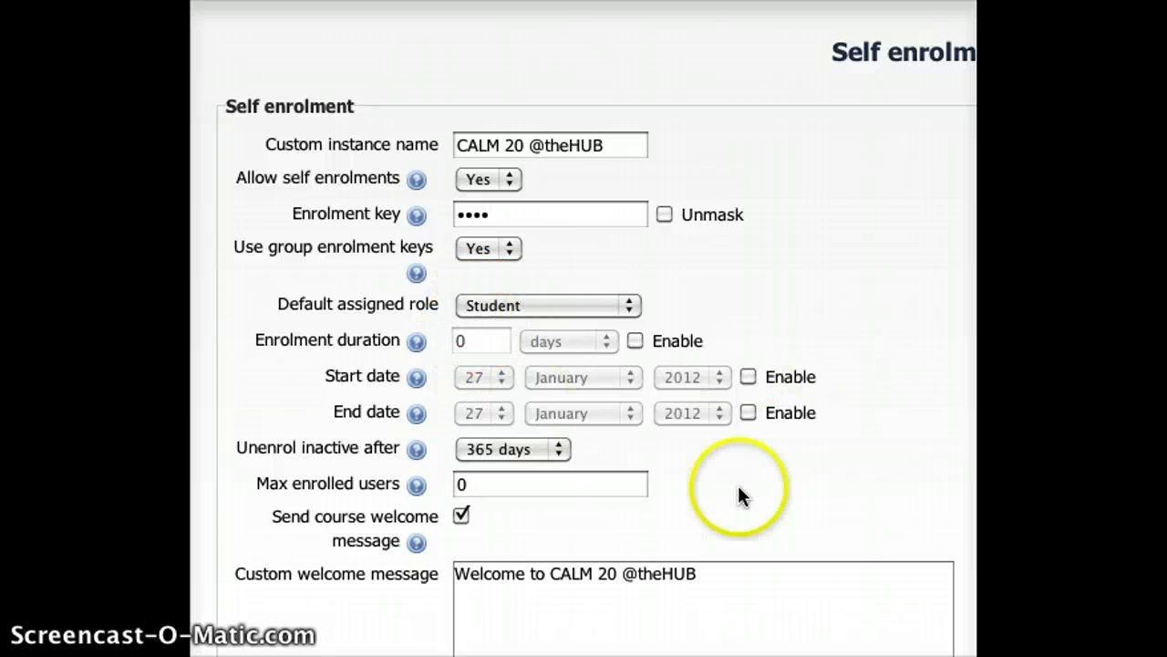
{"action": "scroll", "coordinate": [739, 488], "scroll_direction": "down", "scroll_amount": 2}
{"action": "scroll", "coordinate": [740, 489], "scroll_direction": "down", "scroll_amount": 1}
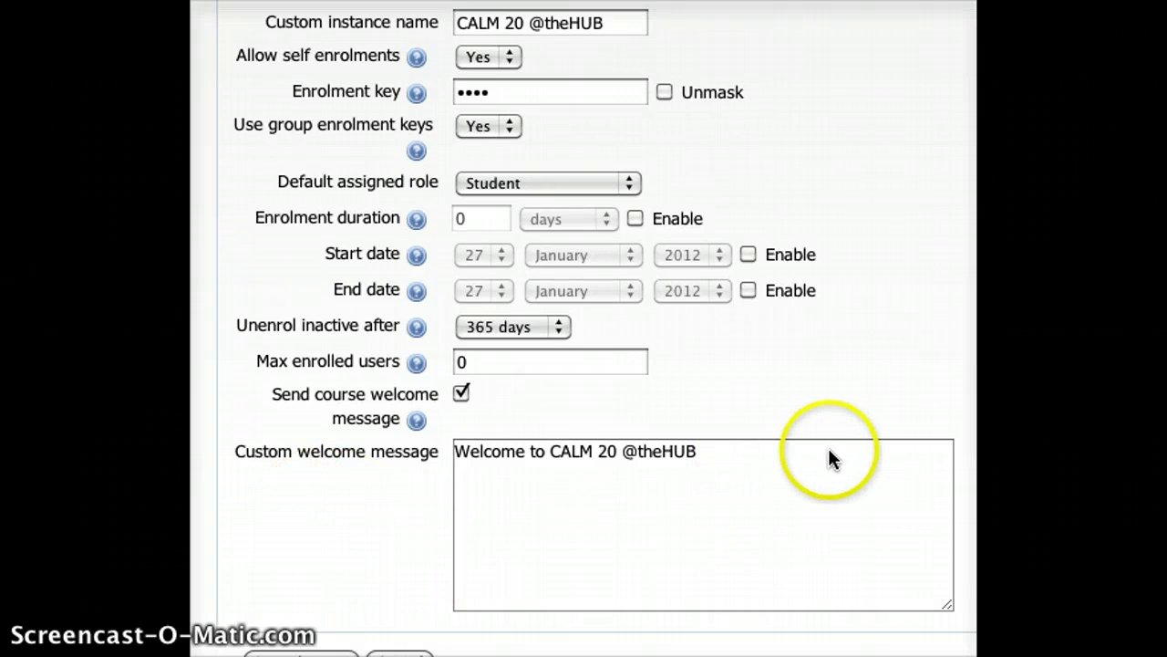
{"action": "left_click", "coordinate": [808, 476]}
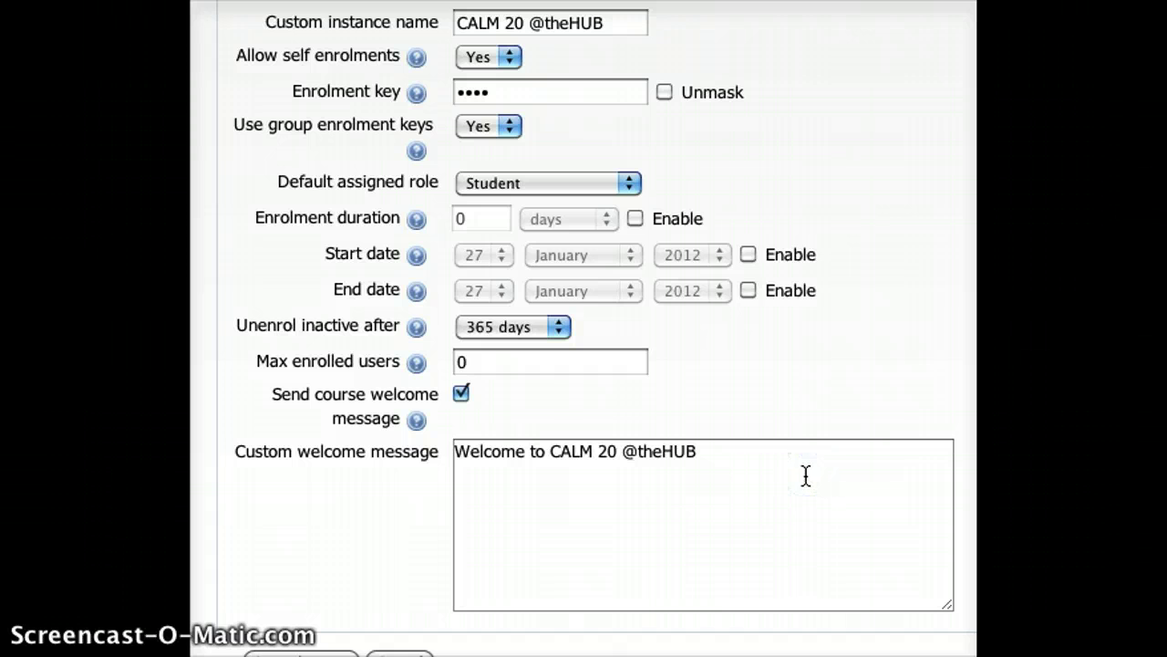